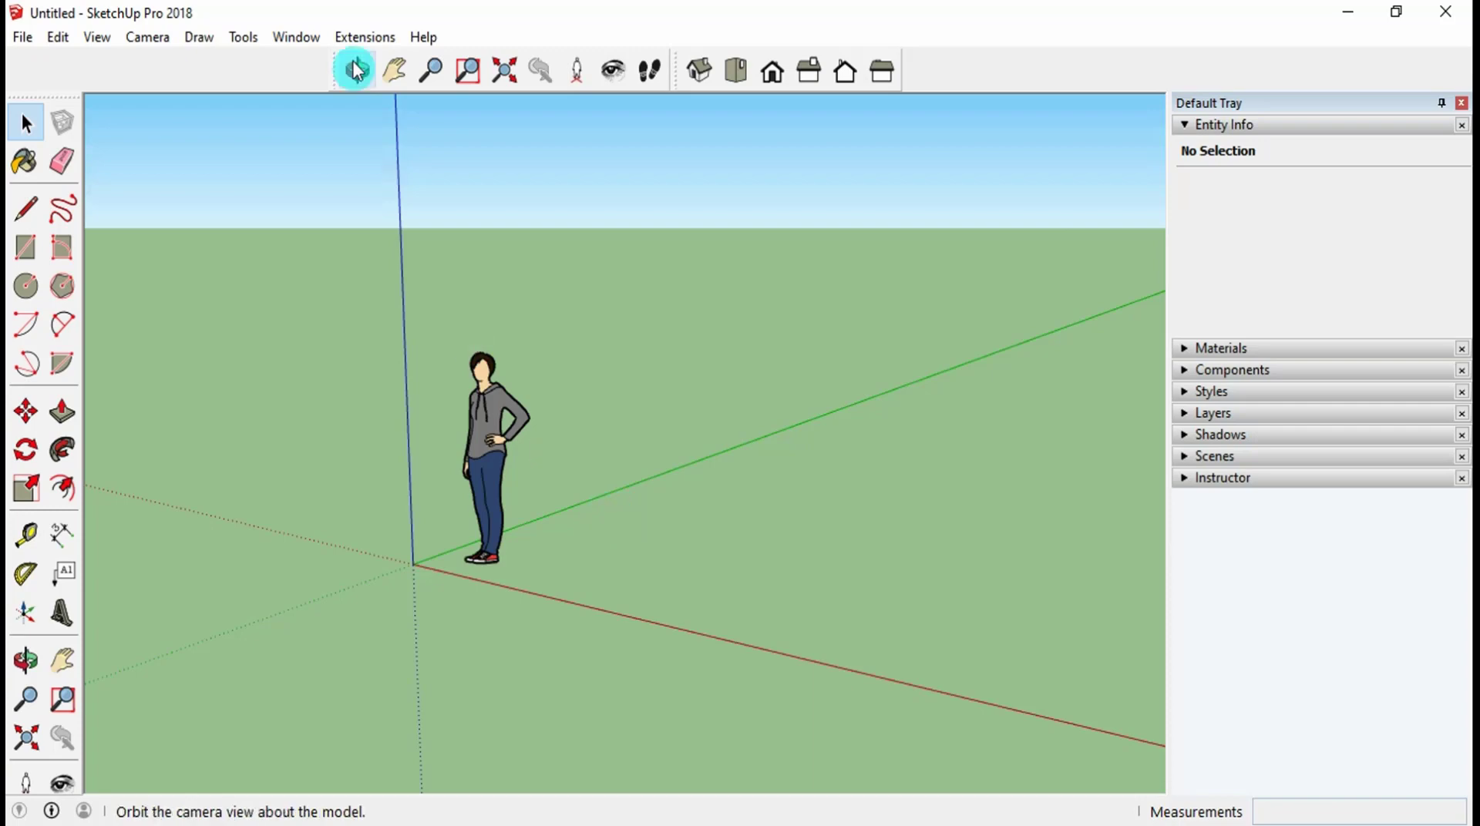
Open the model information settings and show the Units section, viewing the Classifications and Components sections on the way
{"action": "left_click", "coordinate": [303, 36]}
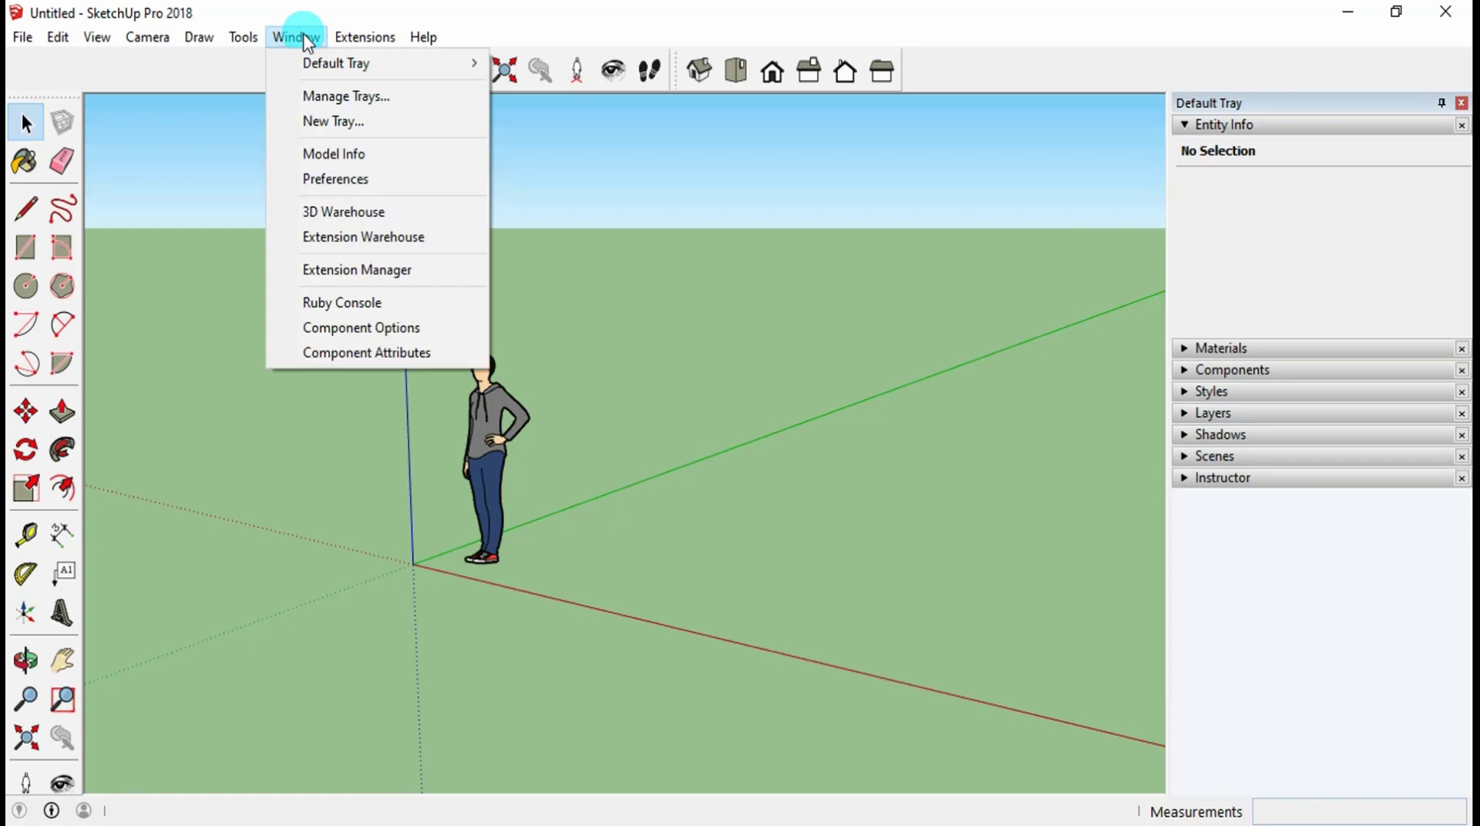
{"action": "left_click", "coordinate": [330, 154]}
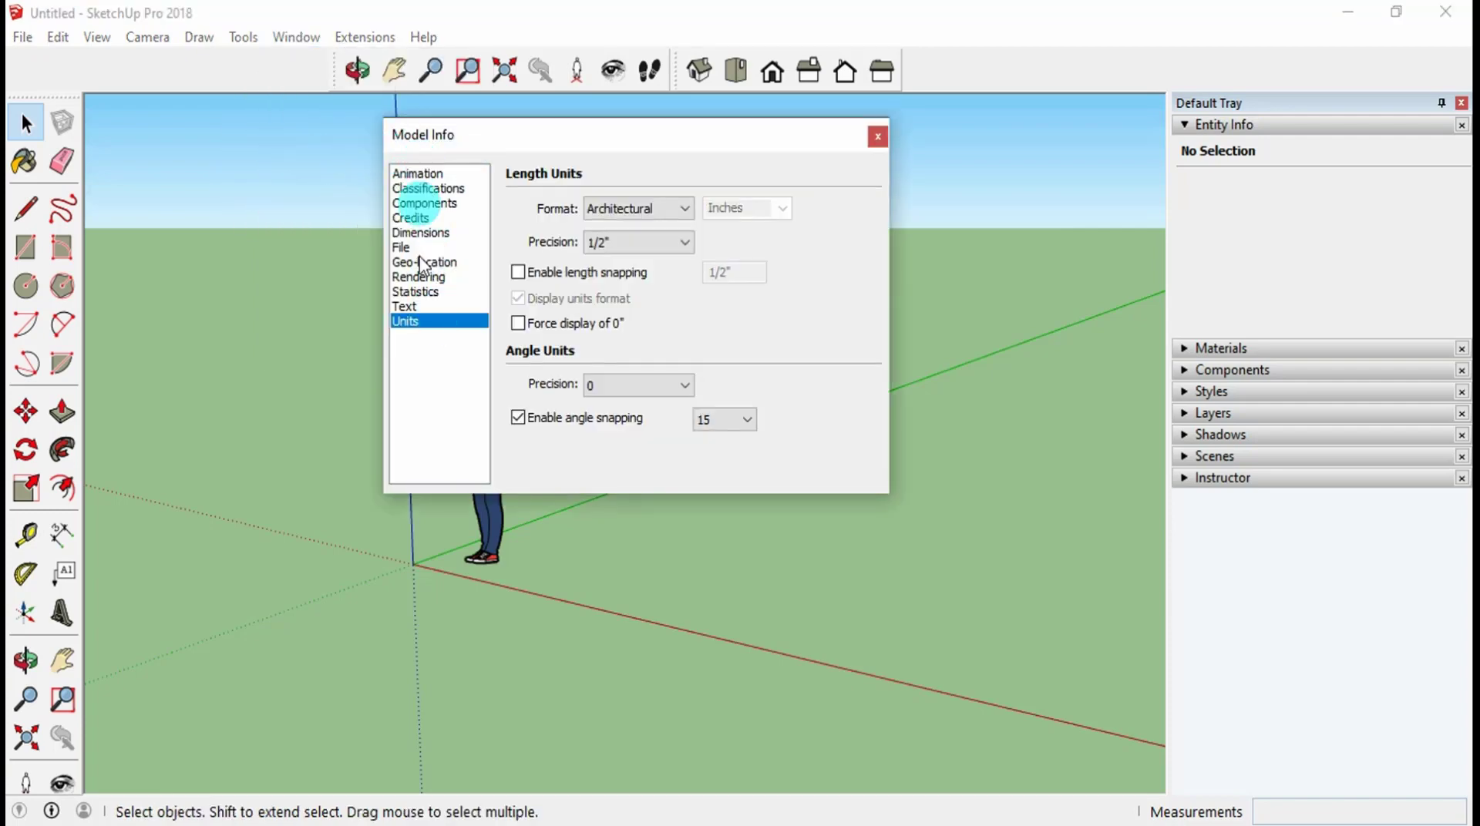
{"action": "left_click", "coordinate": [423, 190]}
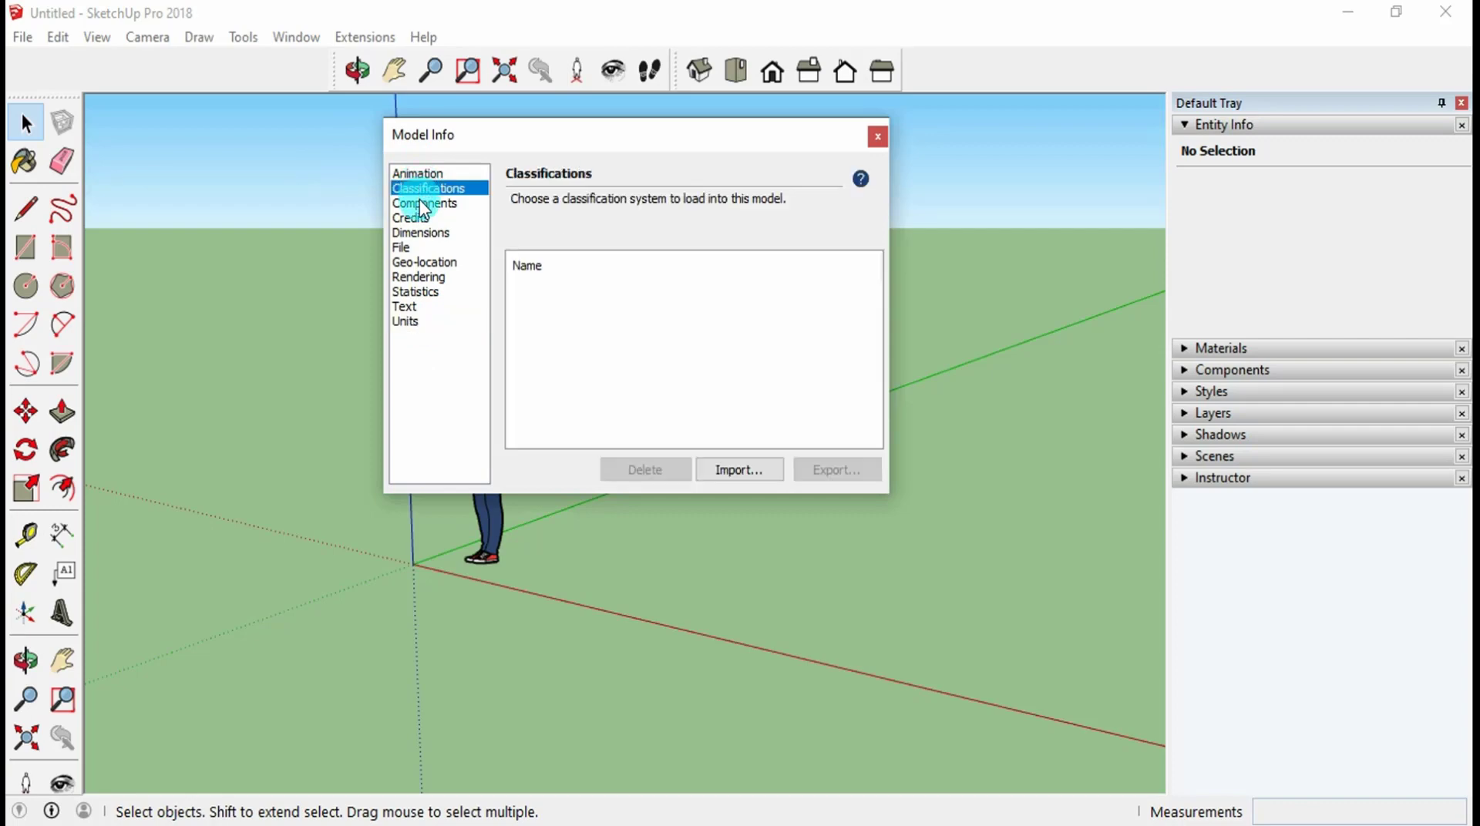
{"action": "left_click", "coordinate": [423, 205]}
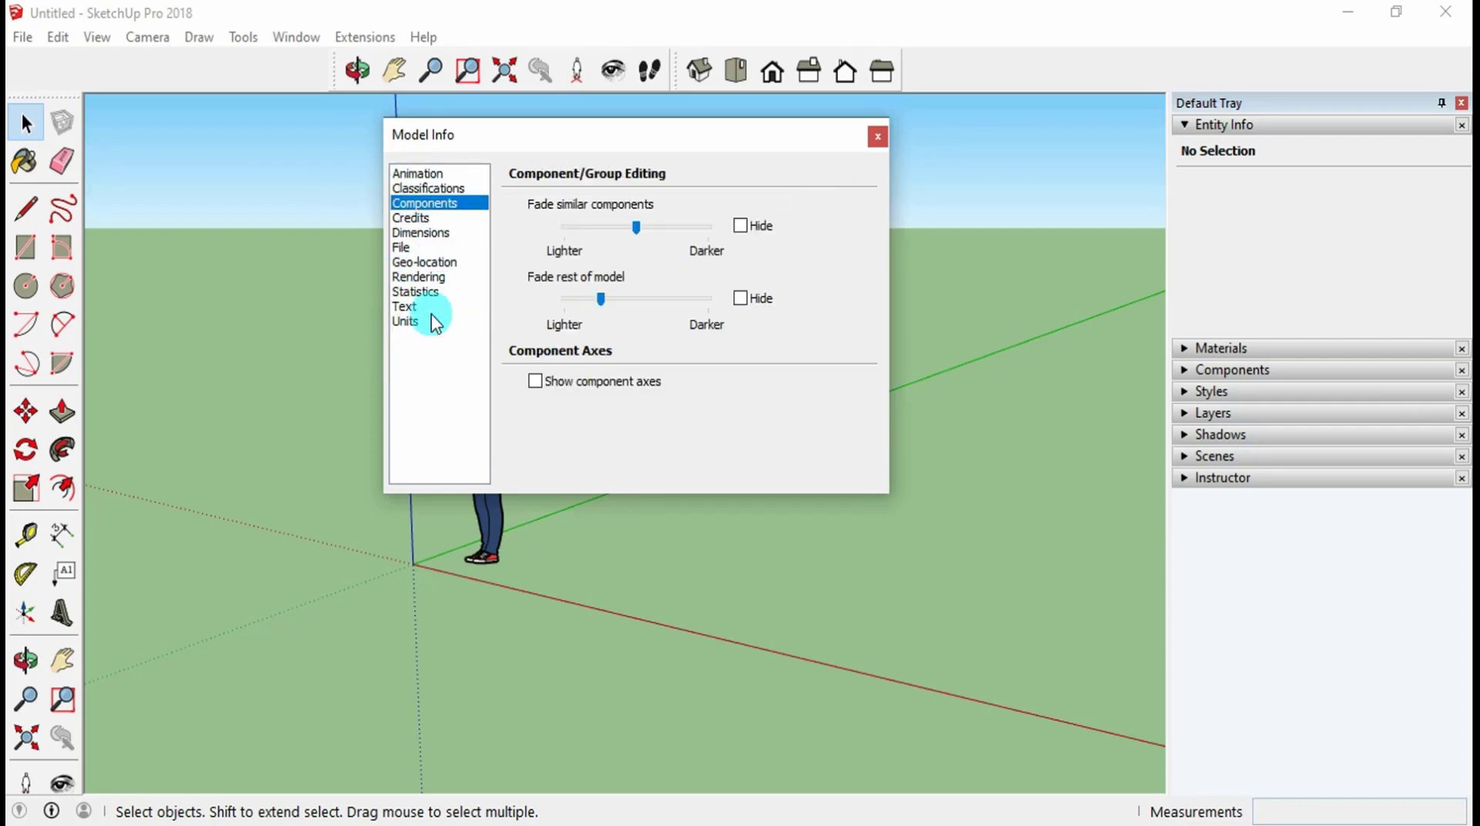
{"action": "left_click", "coordinate": [414, 324]}
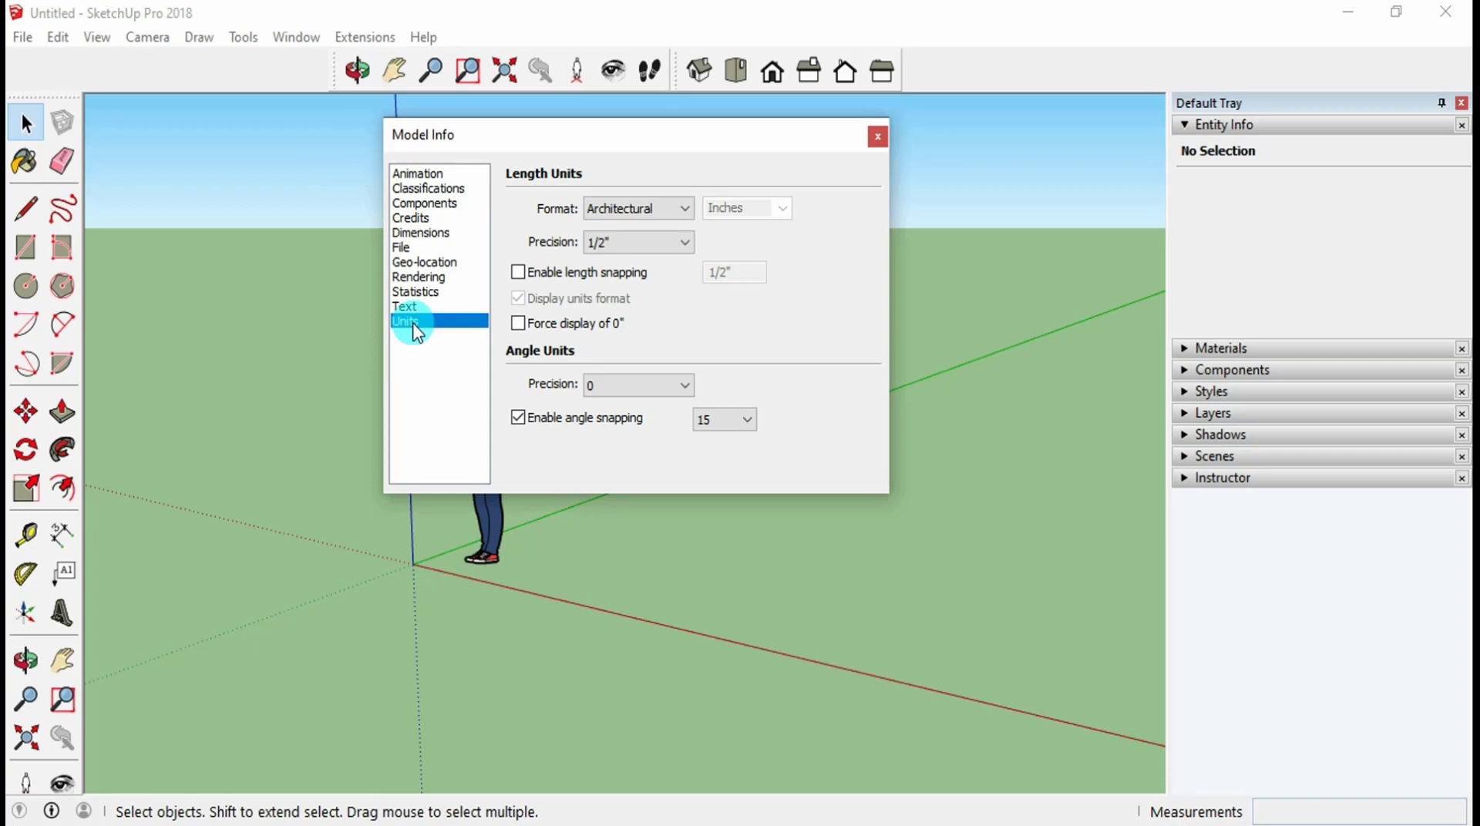
Review the available length unit formats while keeping Architectural selected
{"action": "left_click", "coordinate": [632, 206]}
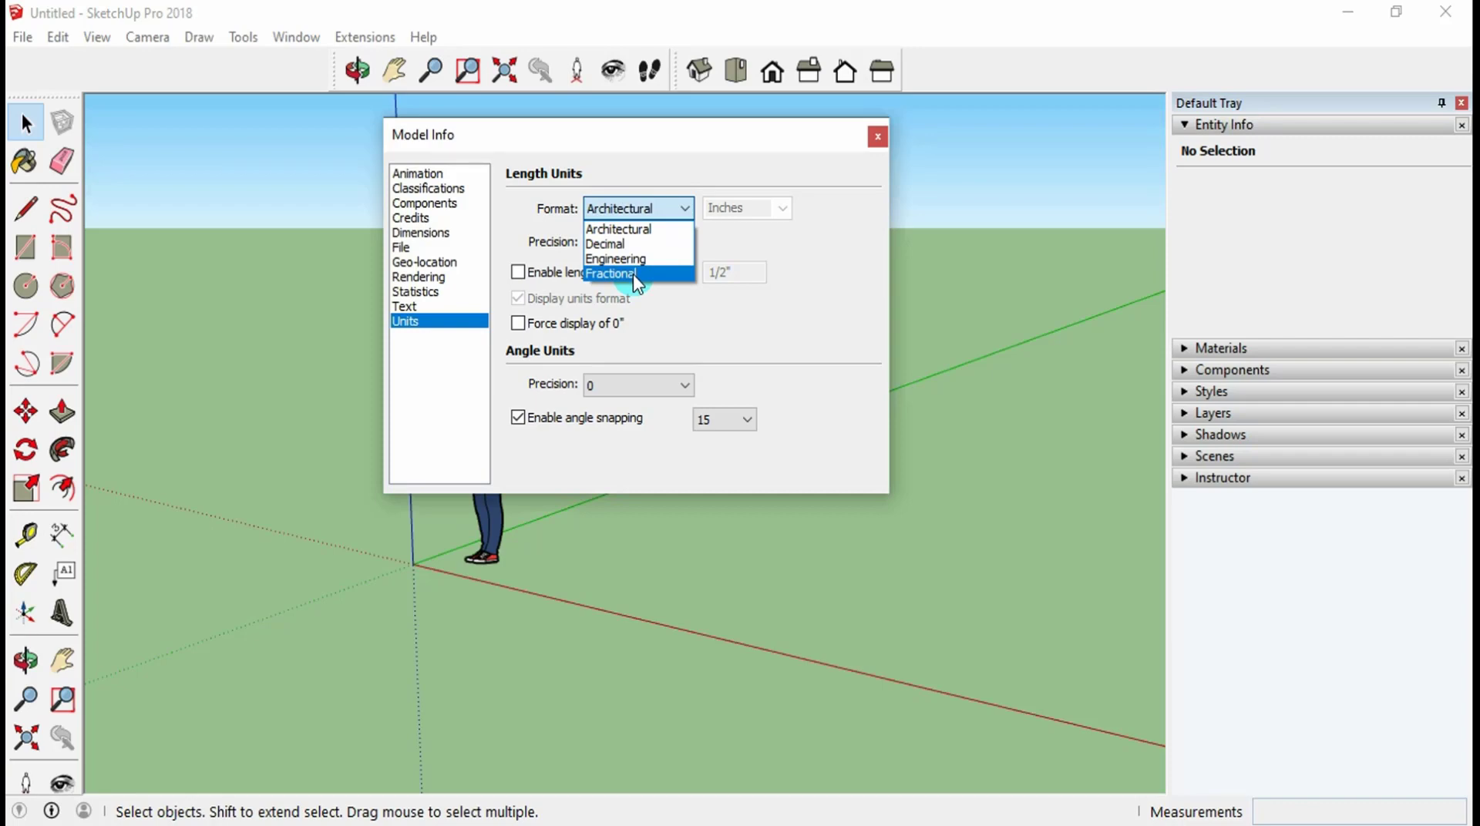
{"action": "left_click", "coordinate": [617, 229]}
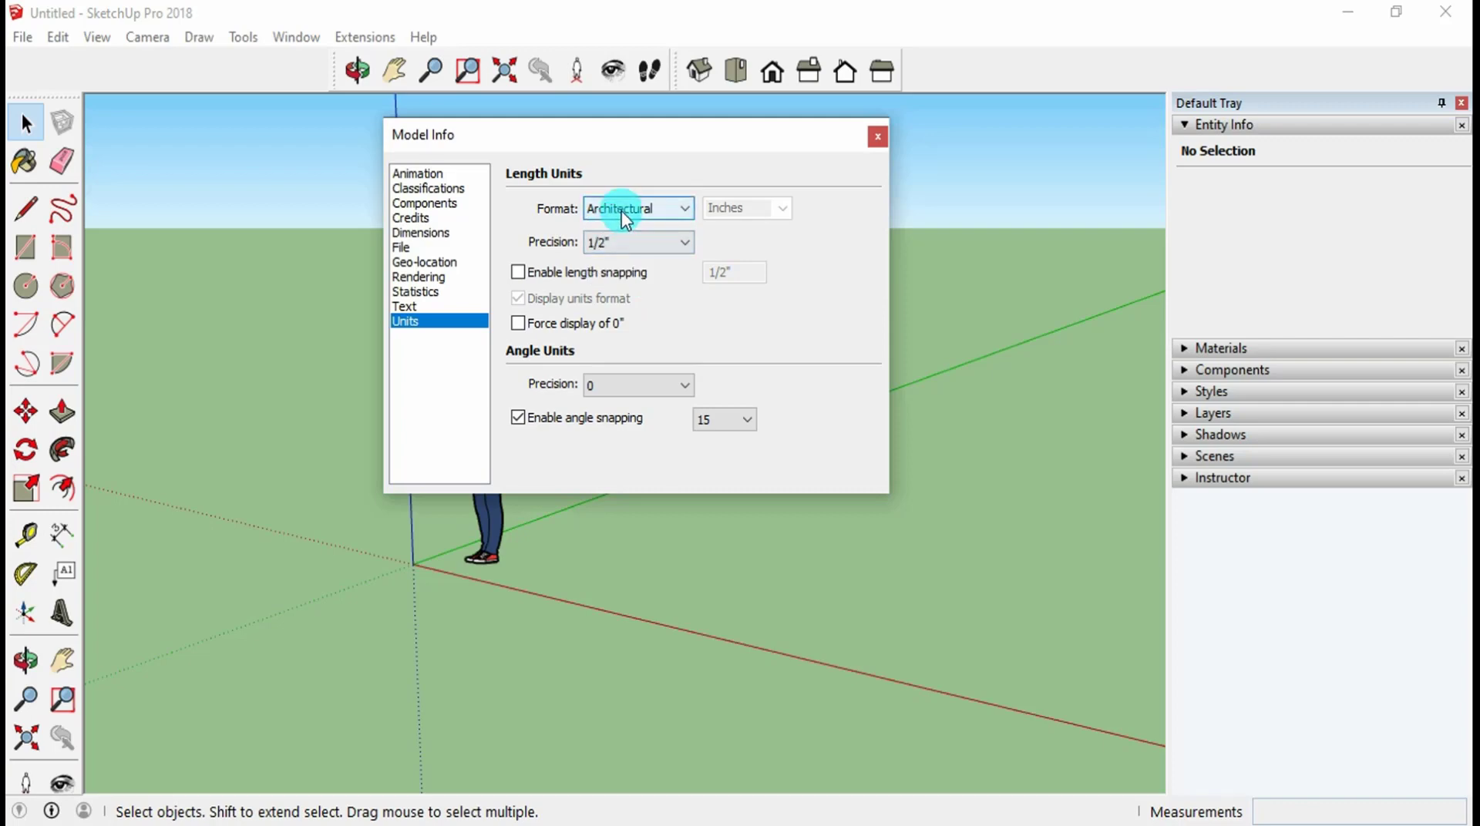
{"action": "left_click", "coordinate": [621, 212]}
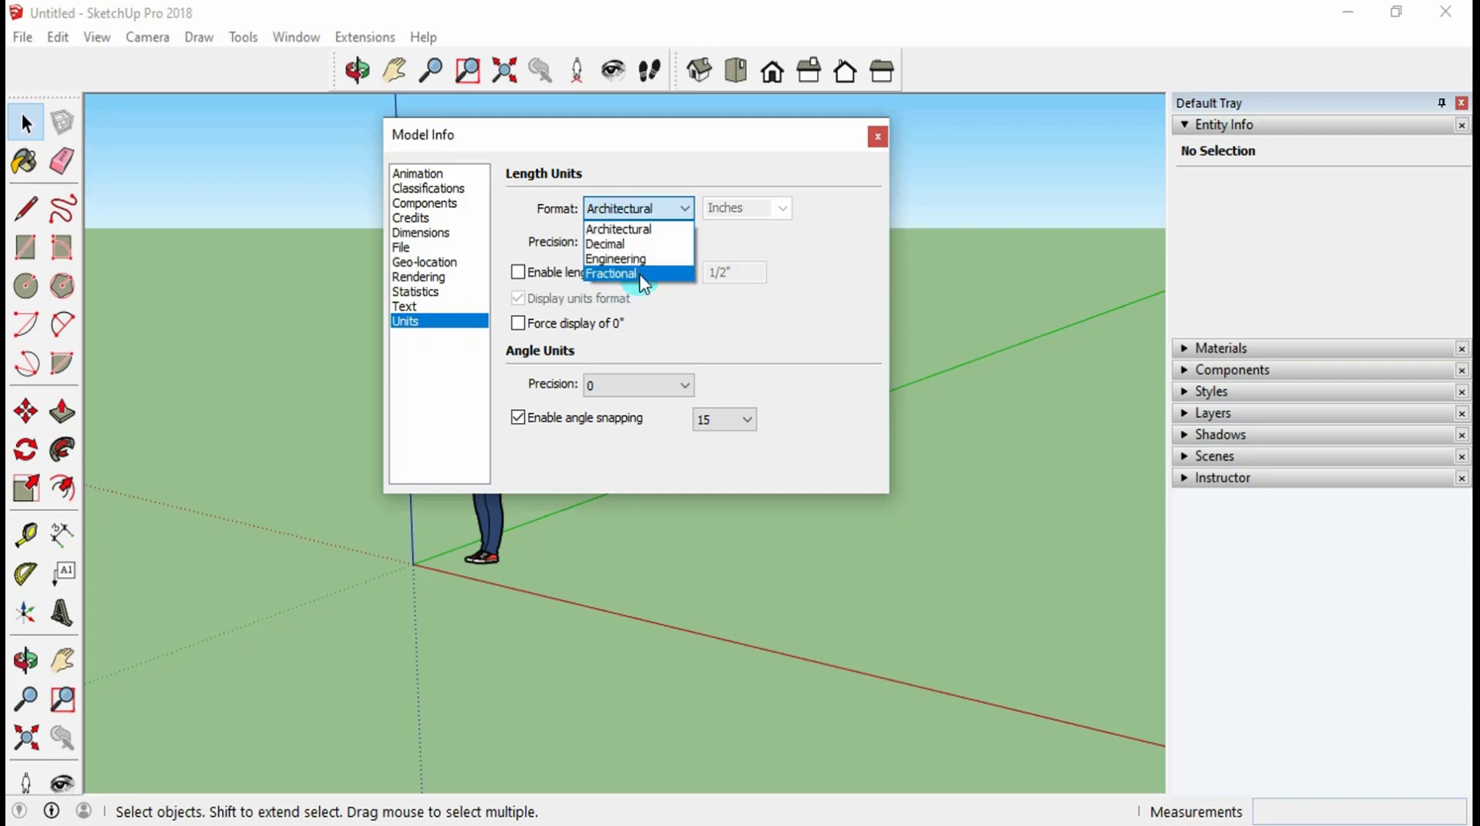
{"action": "left_click", "coordinate": [760, 245]}
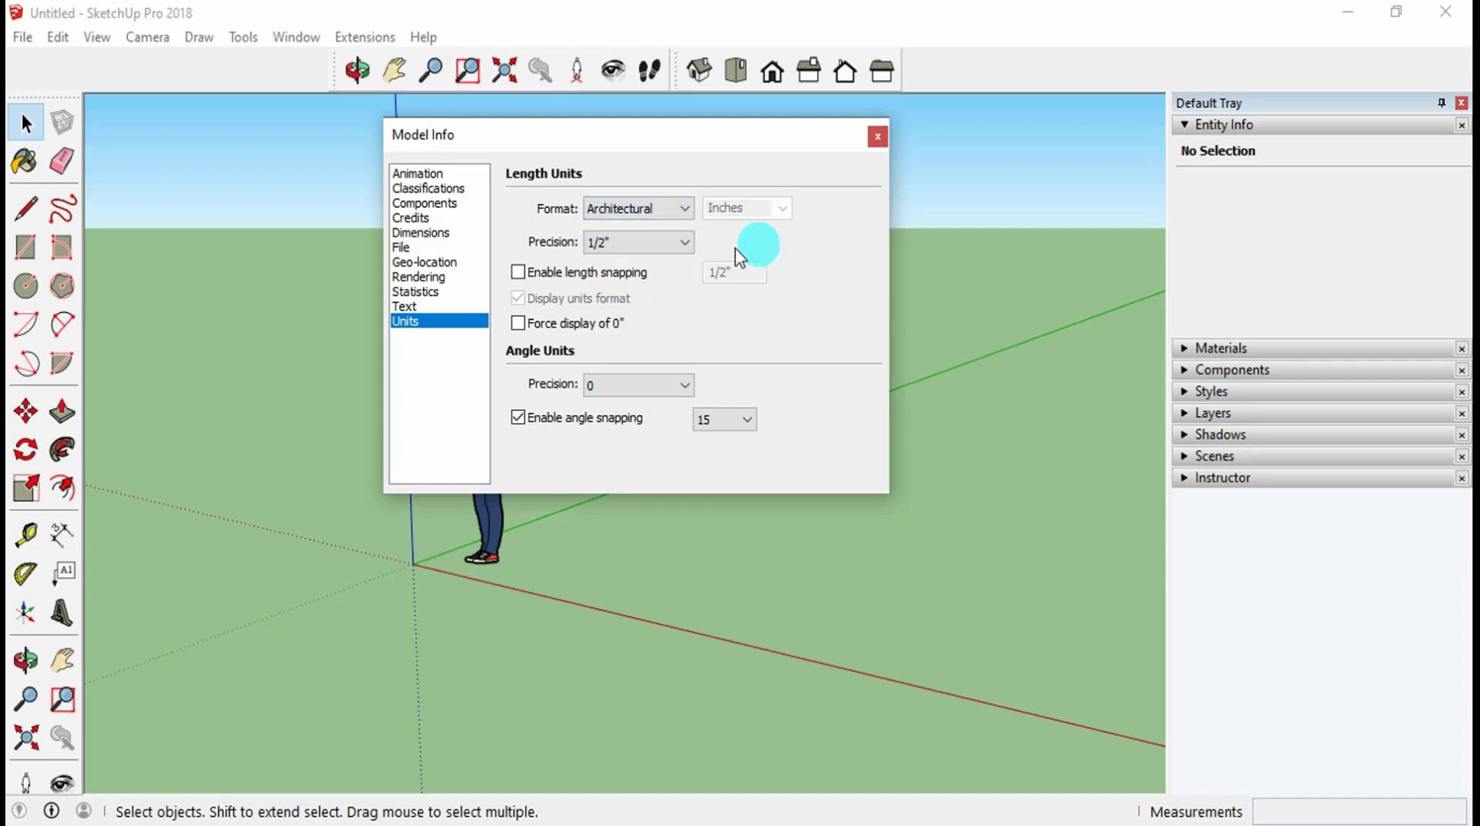
{"action": "left_click", "coordinate": [207, 292]}
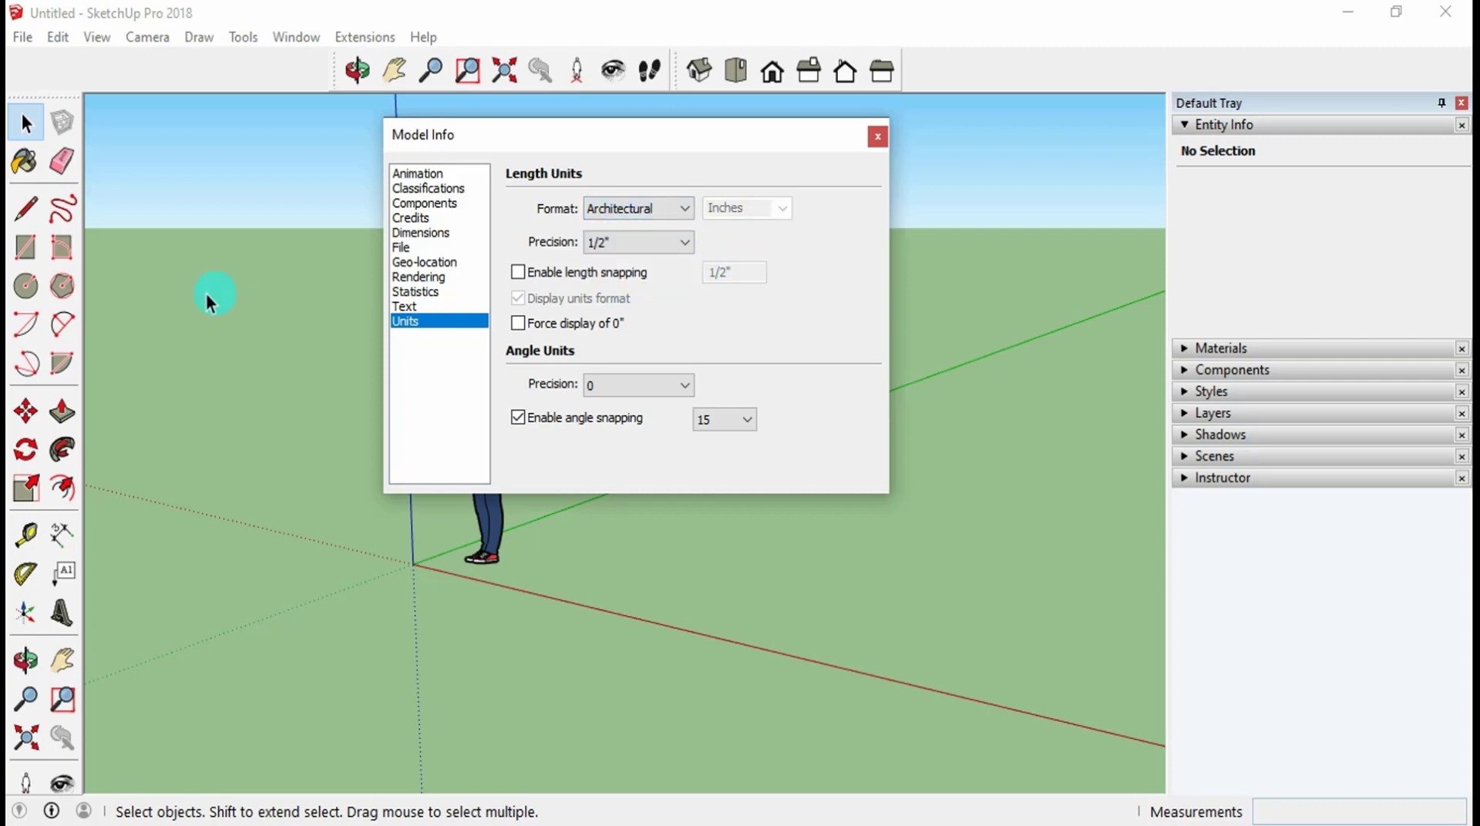
Start a line on the ground between the red and green axes, in front of the figure
{"action": "left_click", "coordinate": [25, 209]}
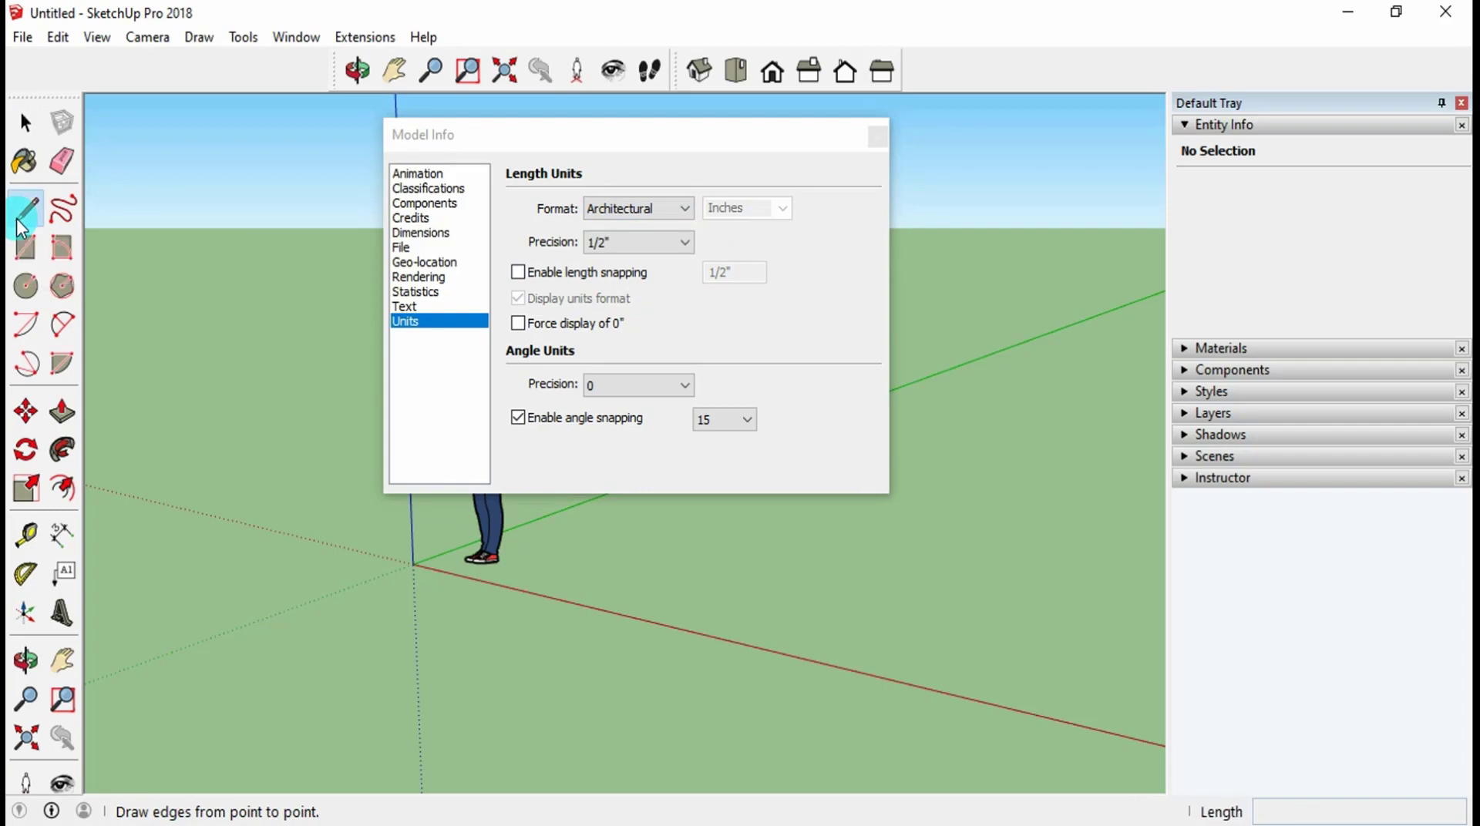
{"action": "left_click", "coordinate": [623, 588]}
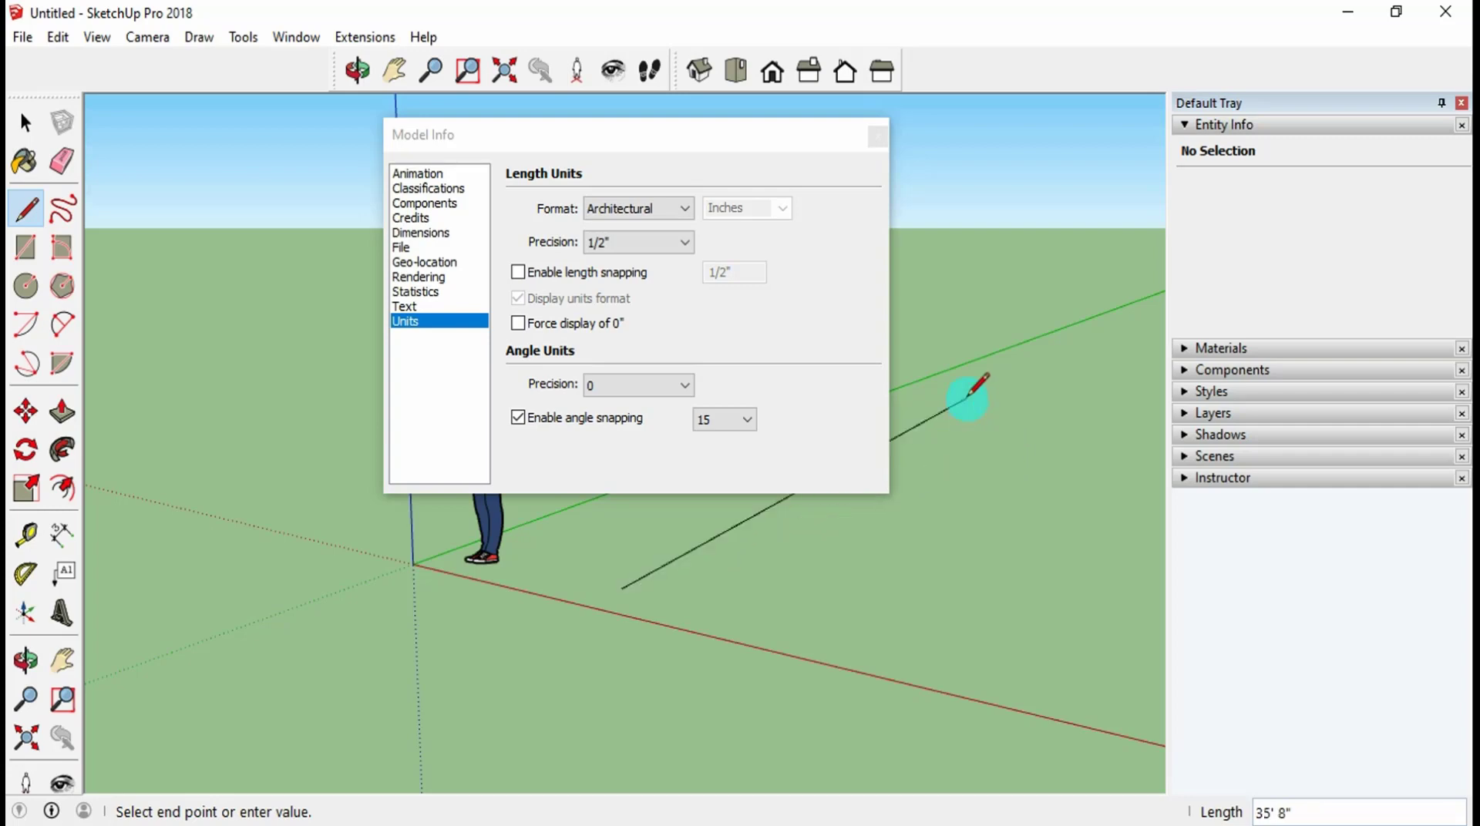
Set the length units format to Decimal with inches as the unit
{"action": "left_click", "coordinate": [661, 208]}
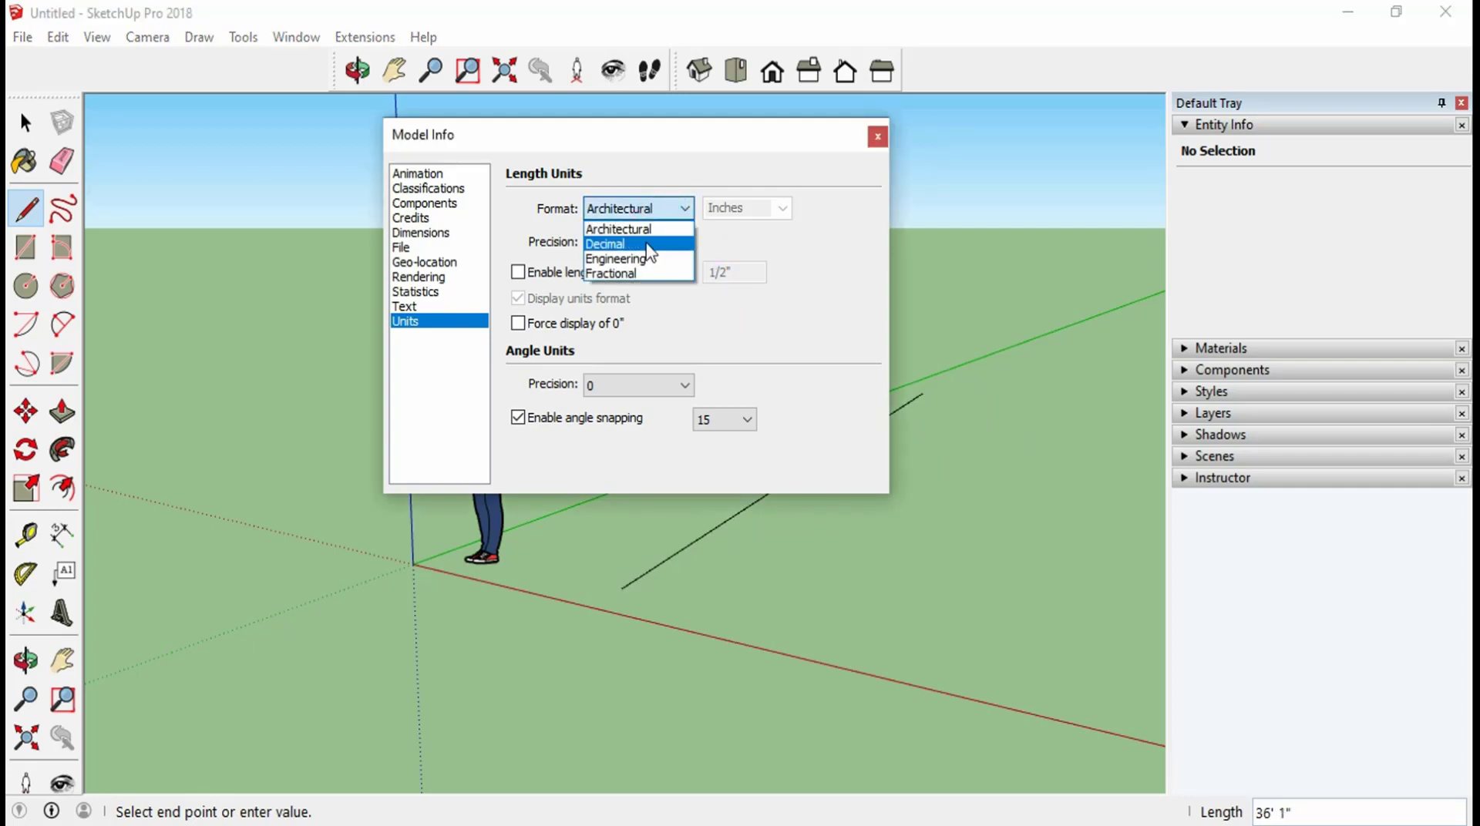
{"action": "left_click", "coordinate": [612, 243]}
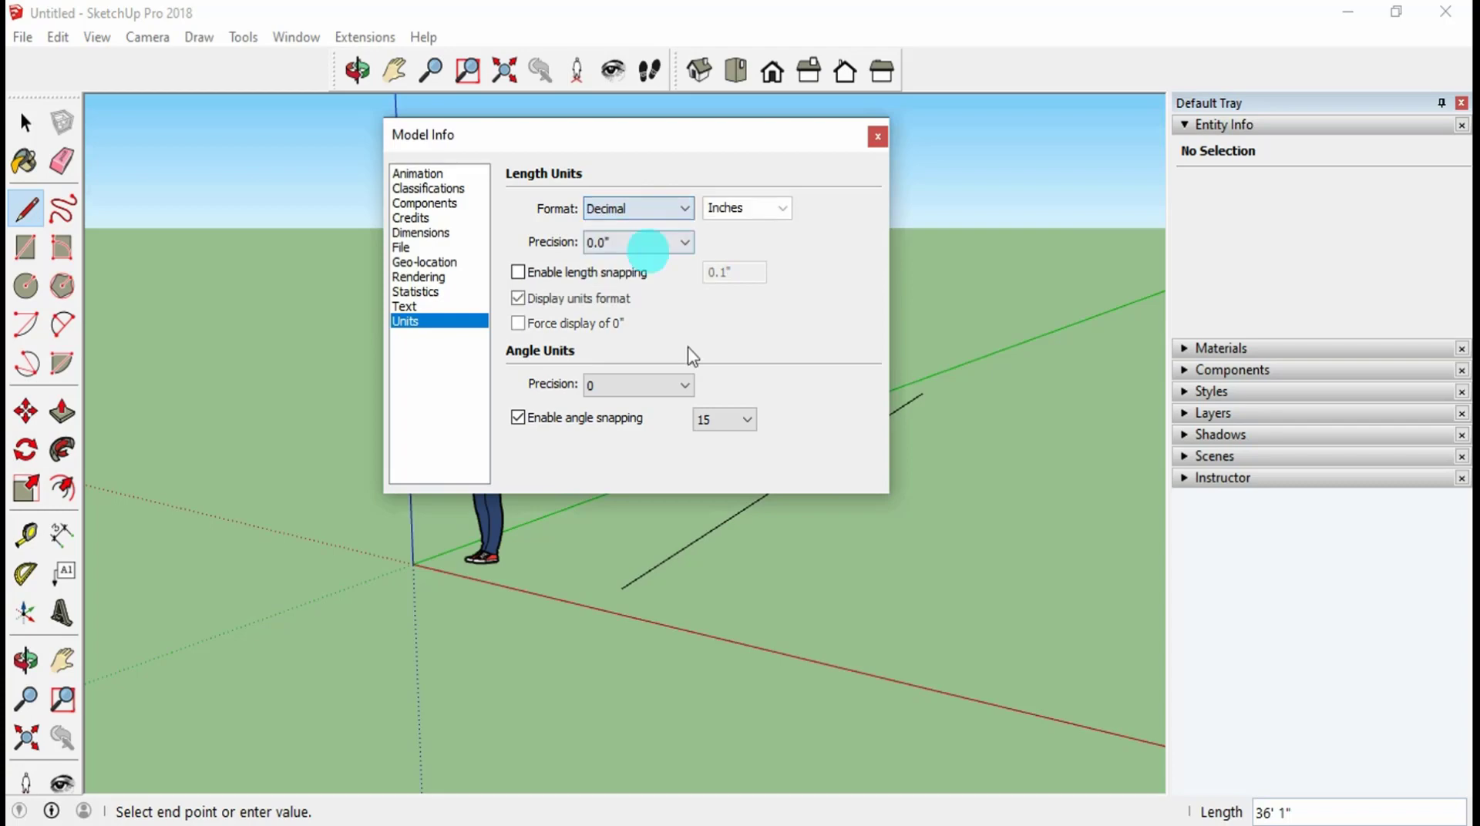
{"action": "left_click", "coordinate": [782, 208]}
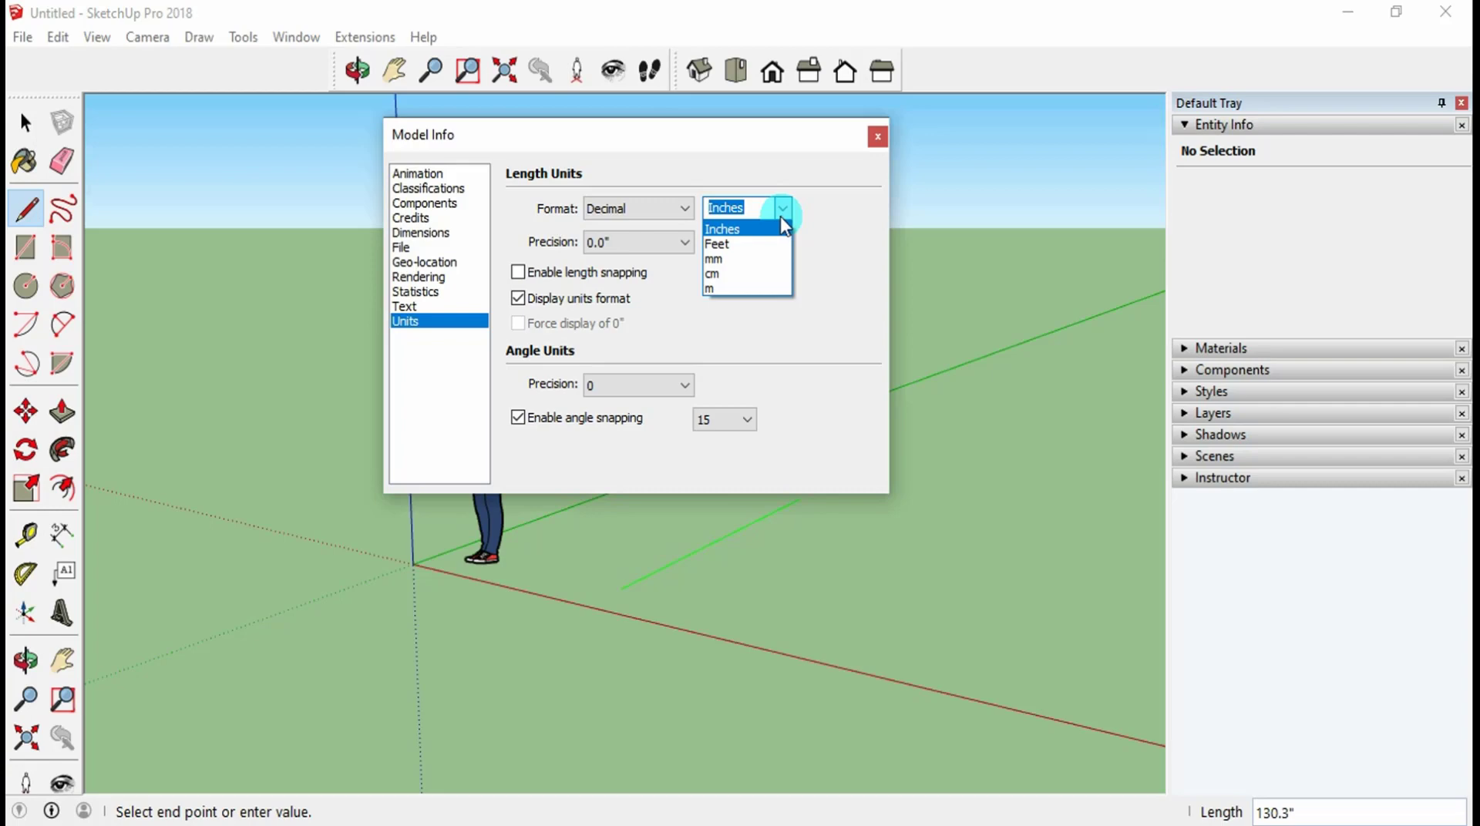
{"action": "left_click", "coordinate": [729, 229]}
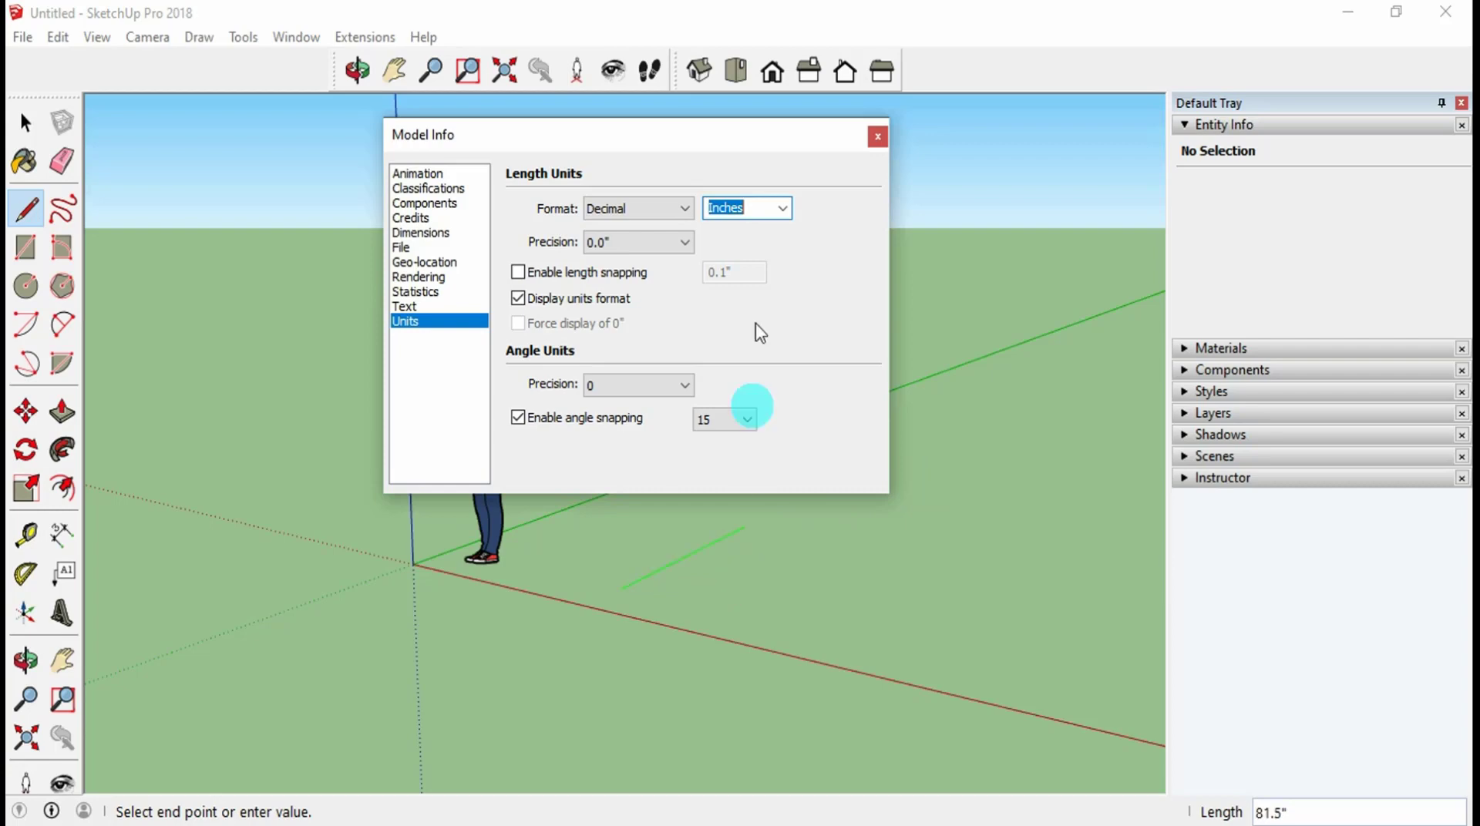
Try feet as the decimal length unit, and switch the unit to centimetres
{"action": "left_click", "coordinate": [784, 210]}
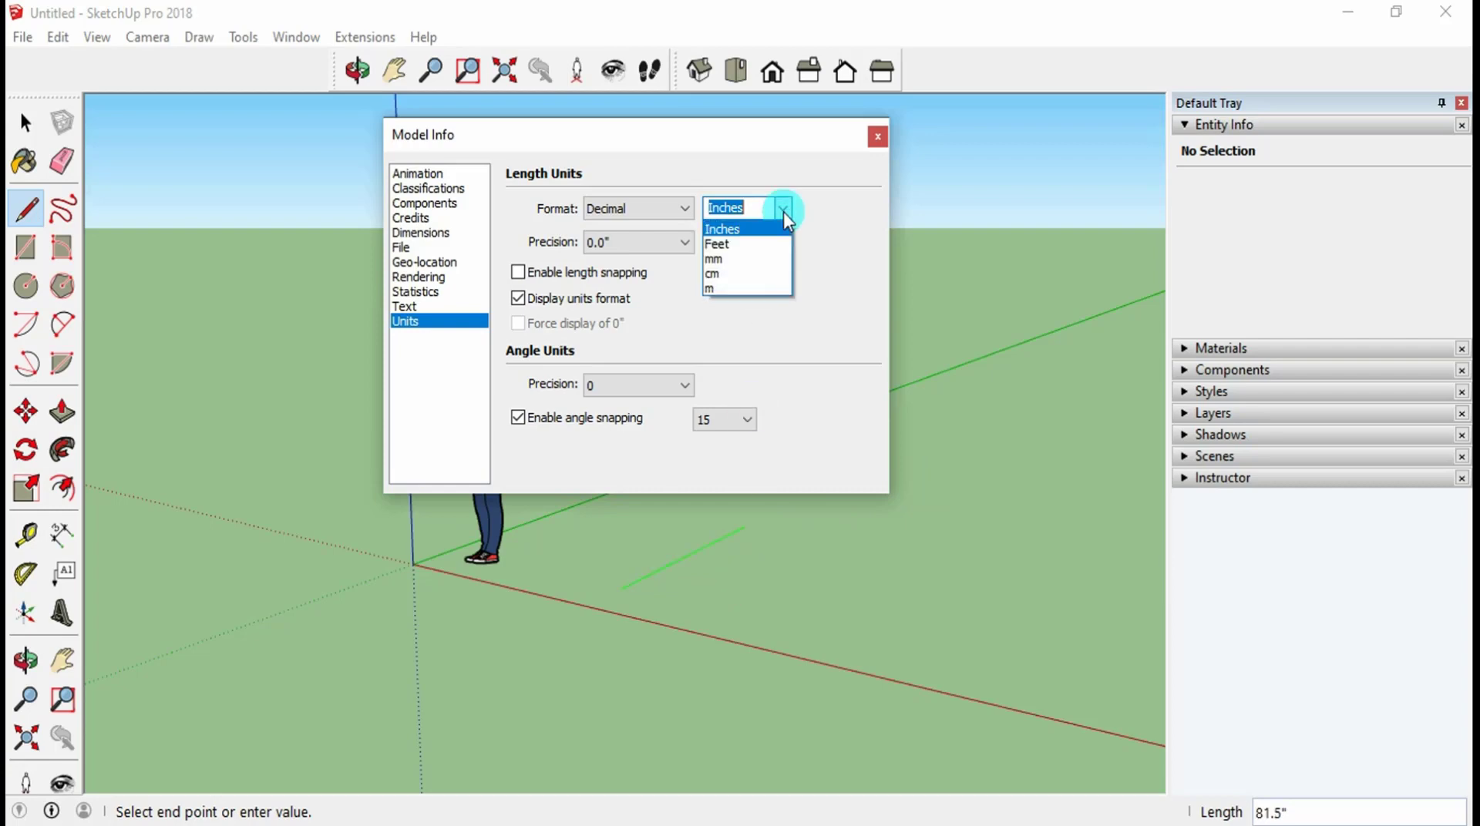
{"action": "left_click", "coordinate": [759, 244]}
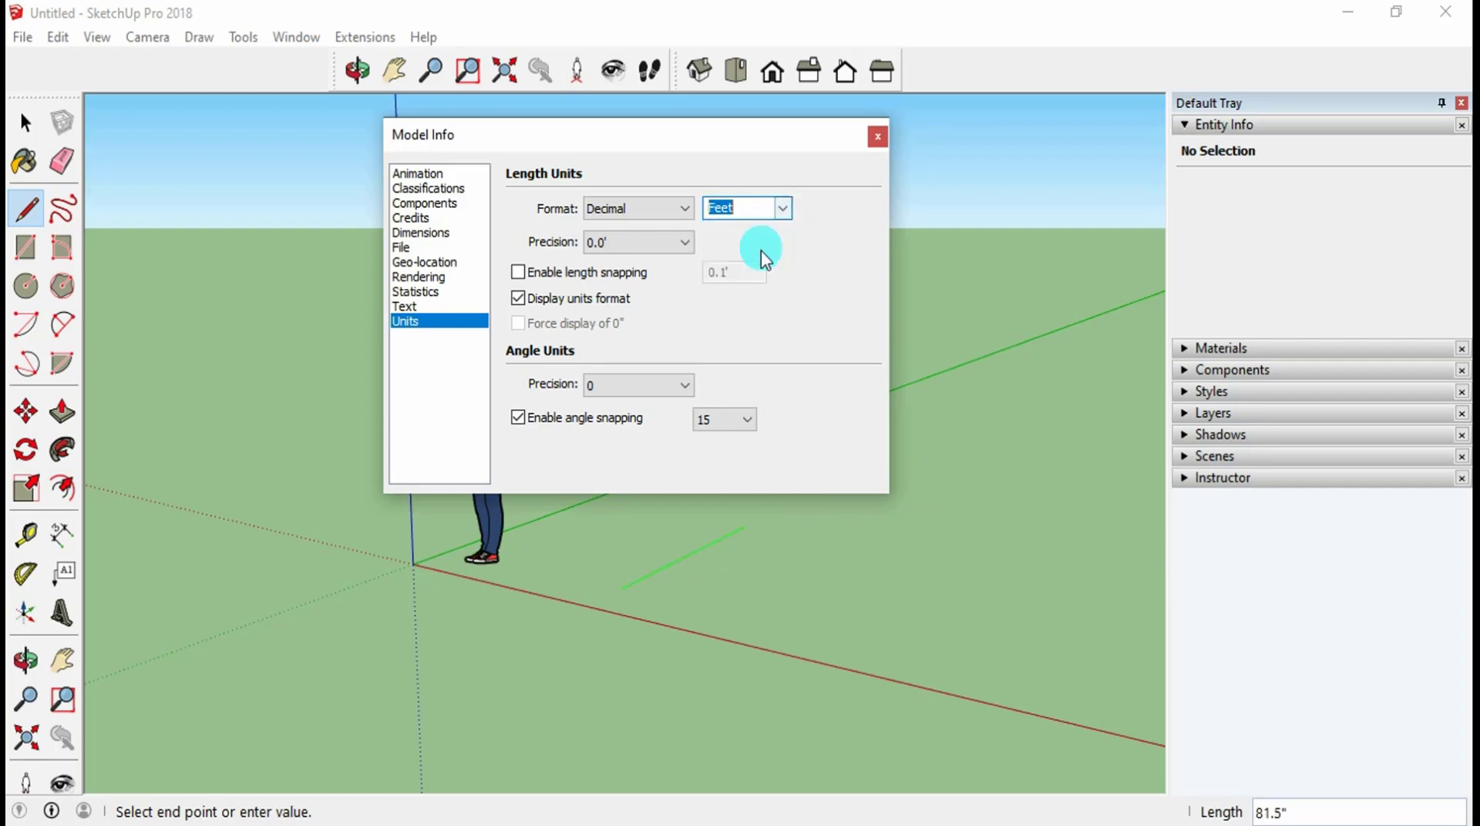
{"action": "left_click", "coordinate": [784, 209]}
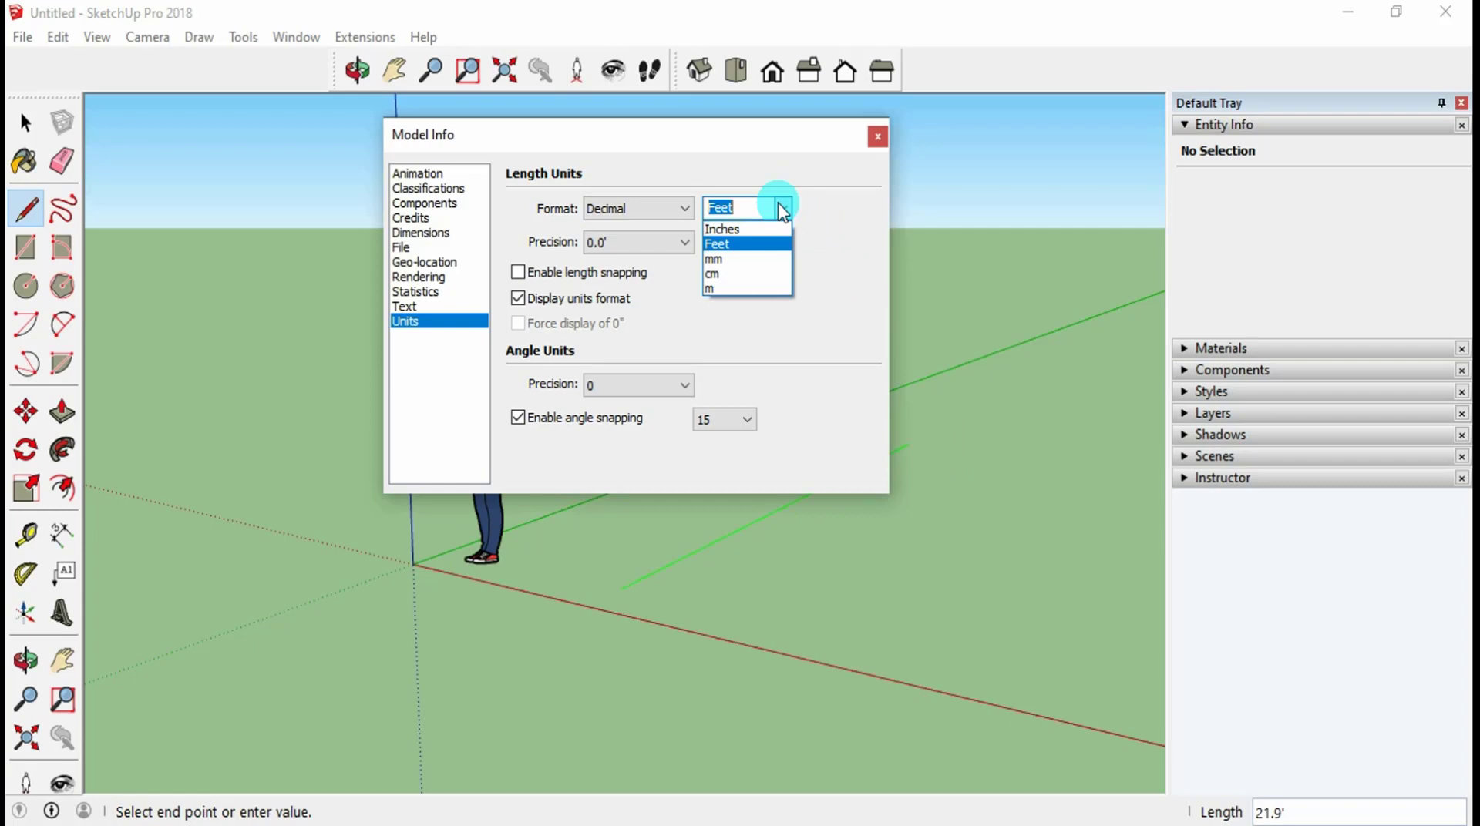
{"action": "left_click", "coordinate": [746, 275]}
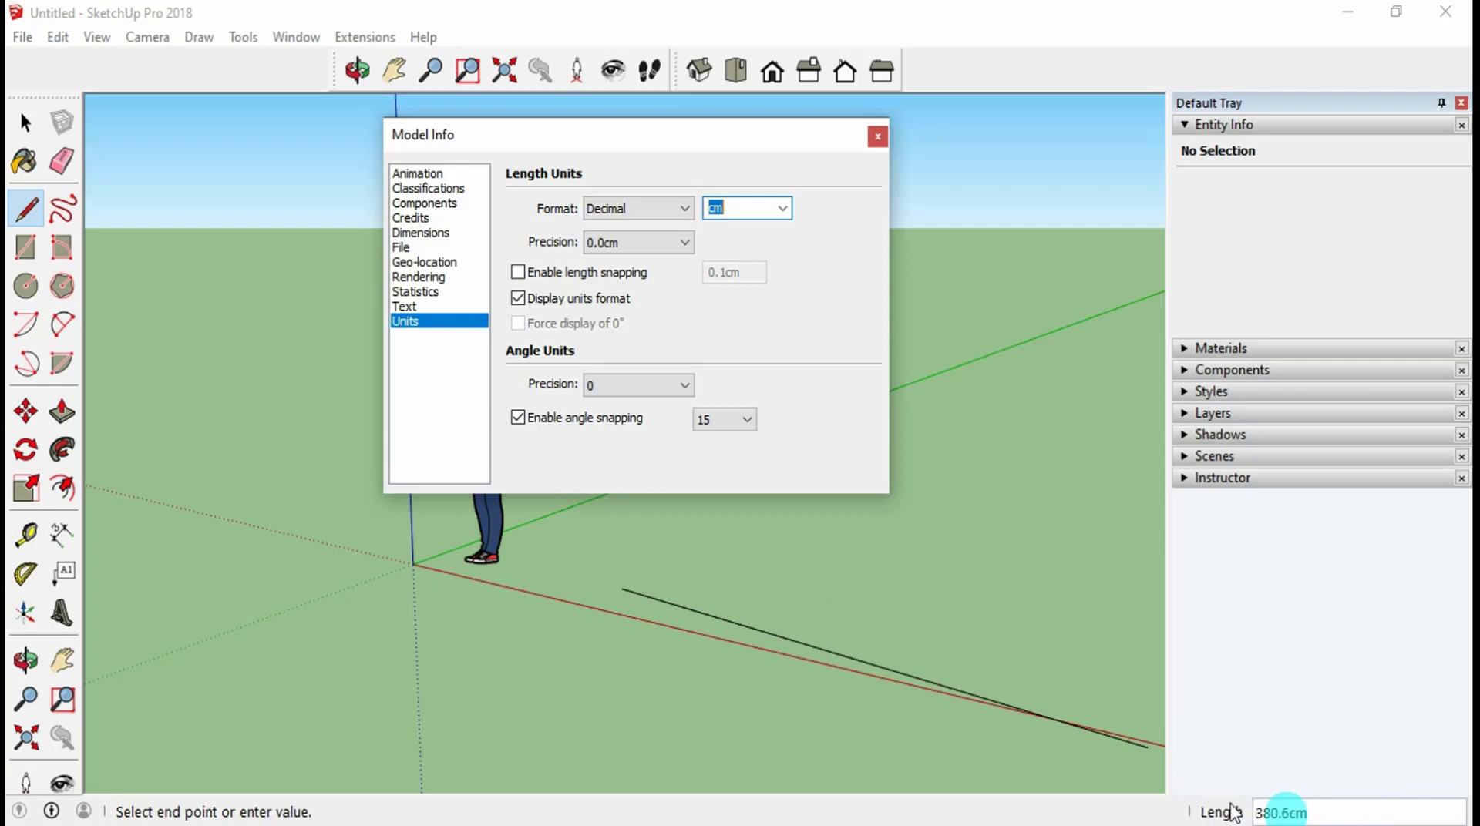
Toggle the display of the units format off and back on, and set the length format to Architectural
{"action": "left_click", "coordinate": [518, 298]}
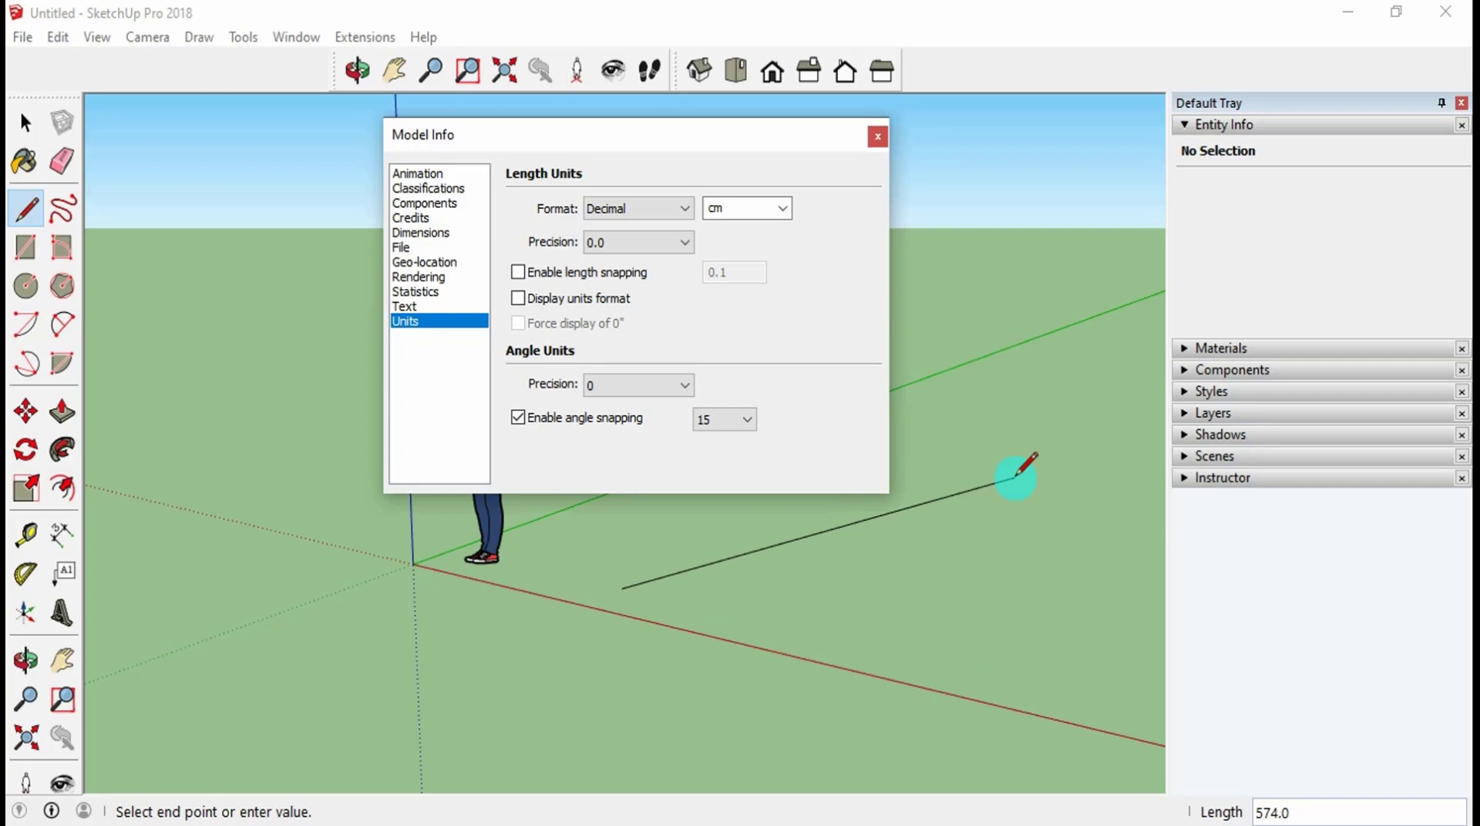
{"action": "left_click", "coordinate": [612, 303]}
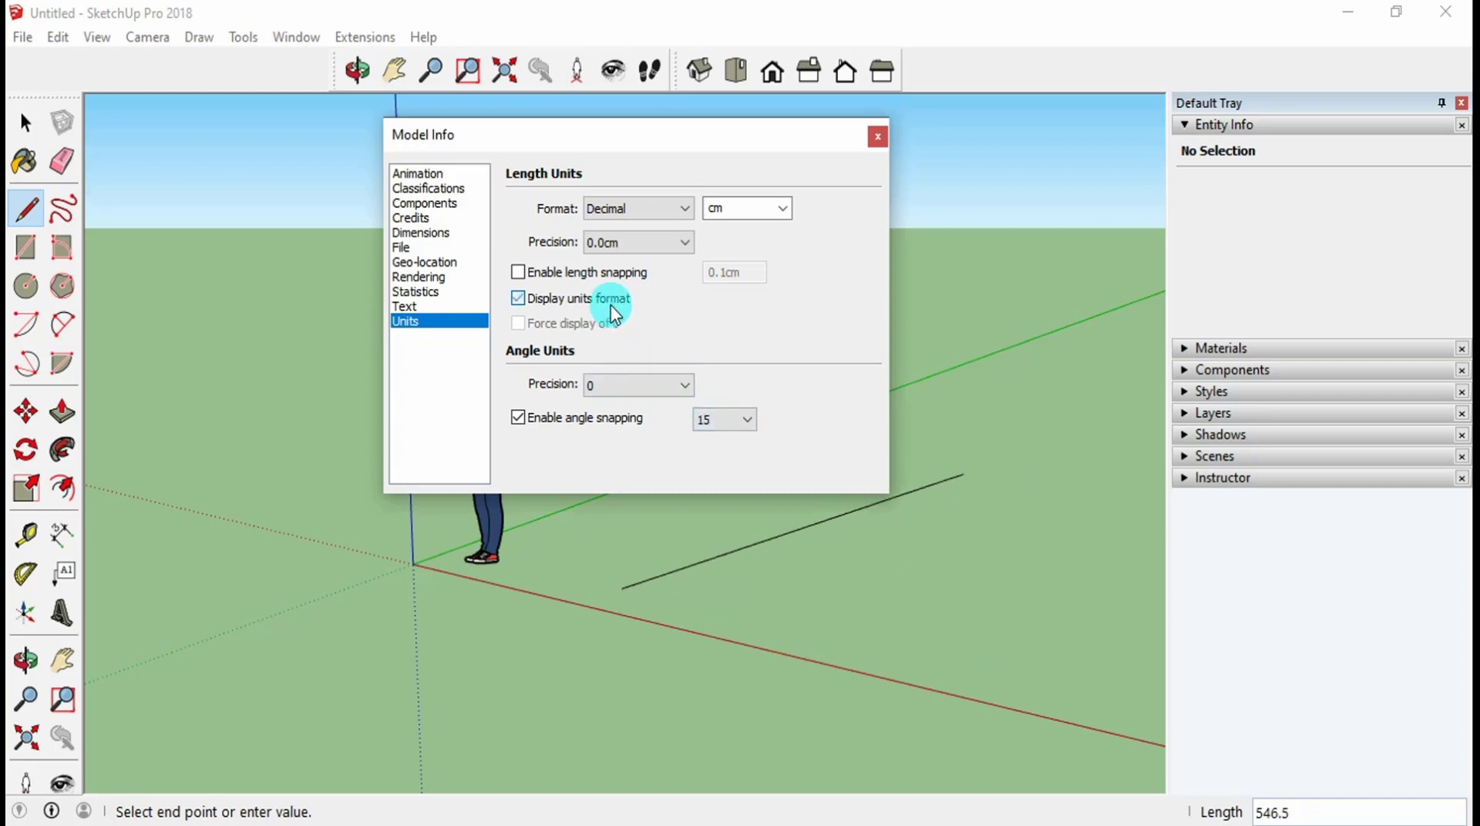
{"action": "left_click", "coordinate": [682, 207]}
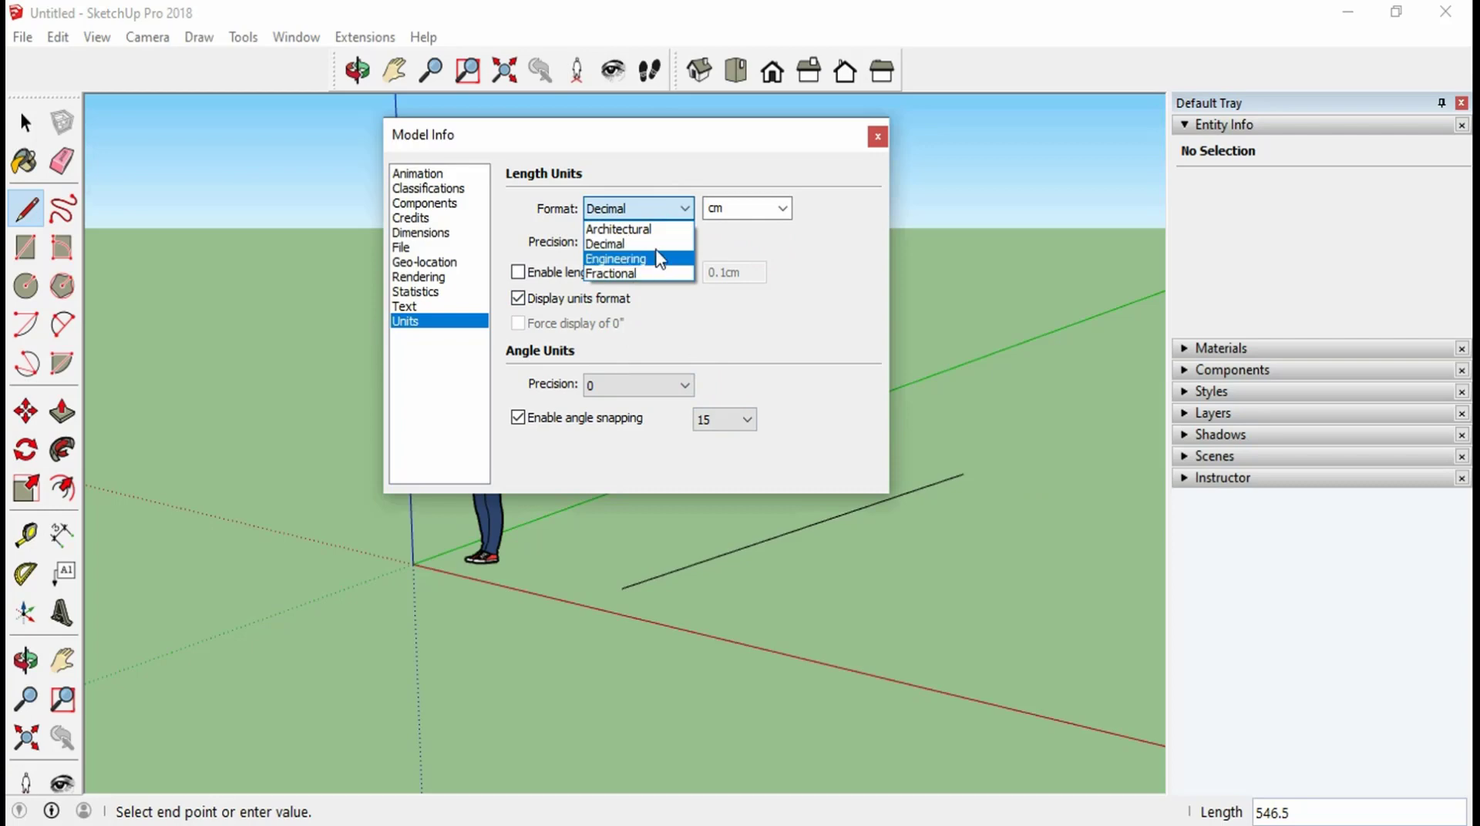
{"action": "left_click", "coordinate": [658, 231]}
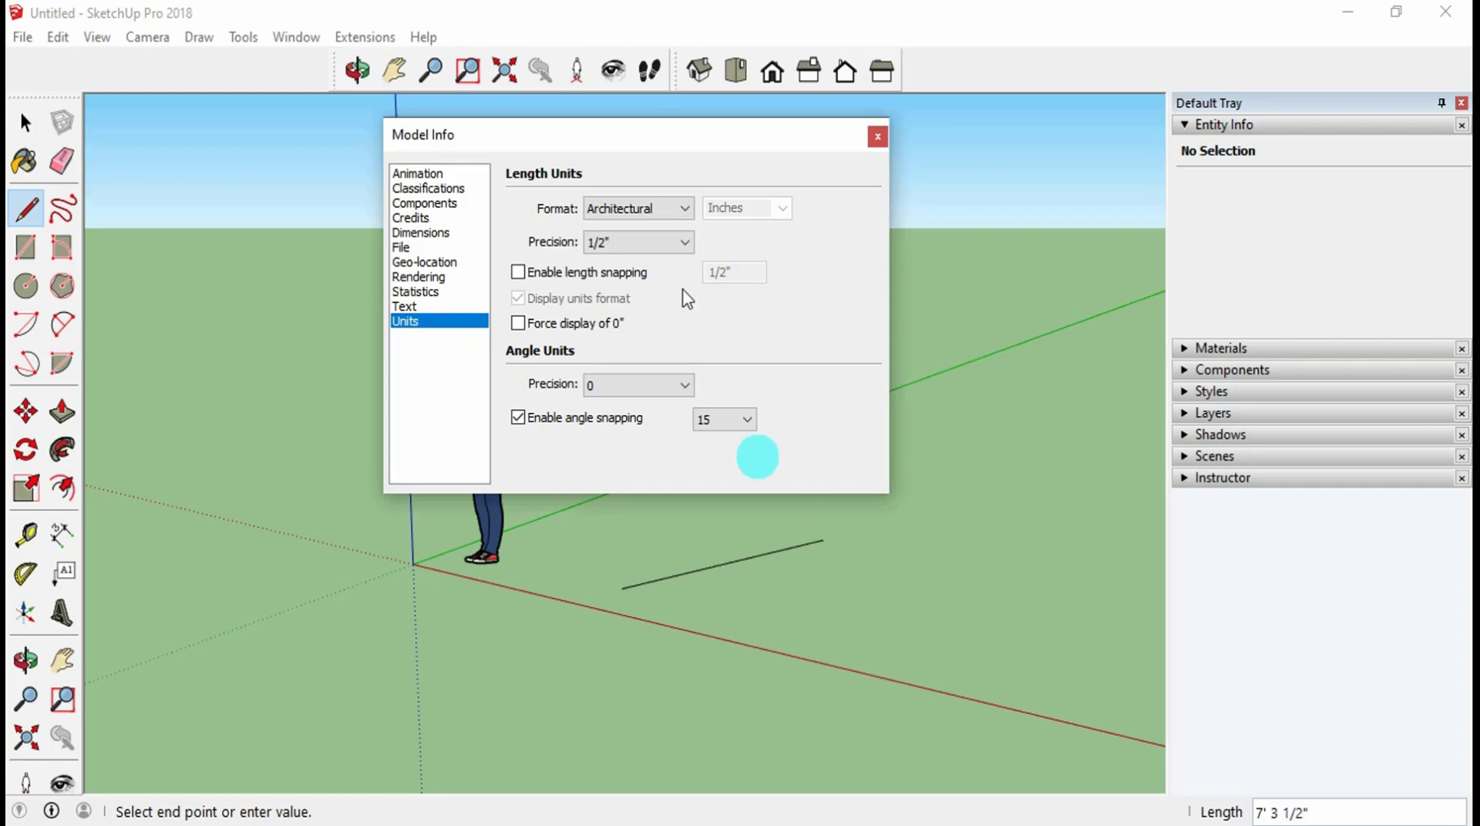
Try the Engineering length format, and switch the format to Fractional
{"action": "left_click", "coordinate": [637, 208]}
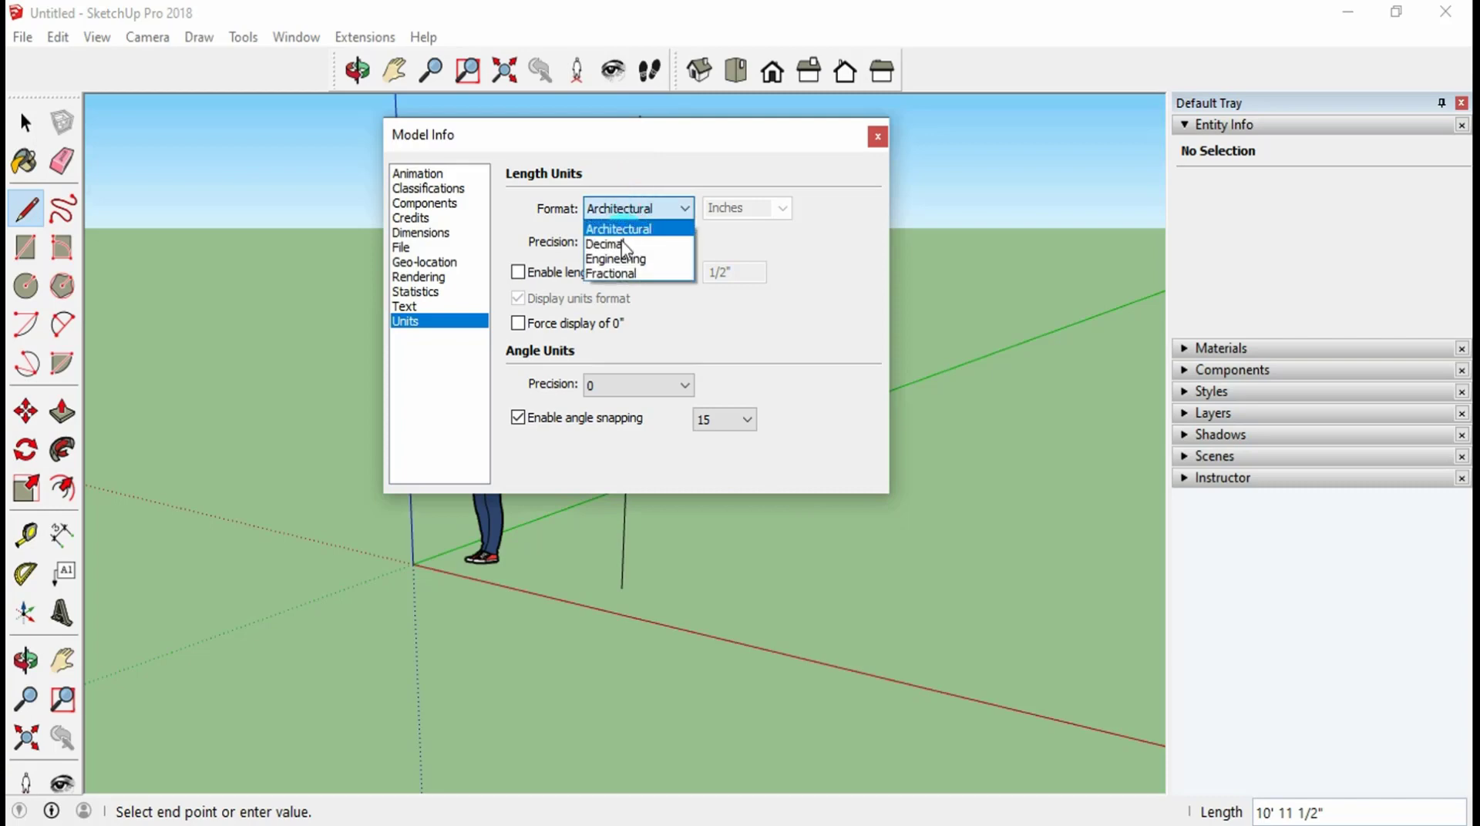
{"action": "left_click", "coordinate": [618, 260]}
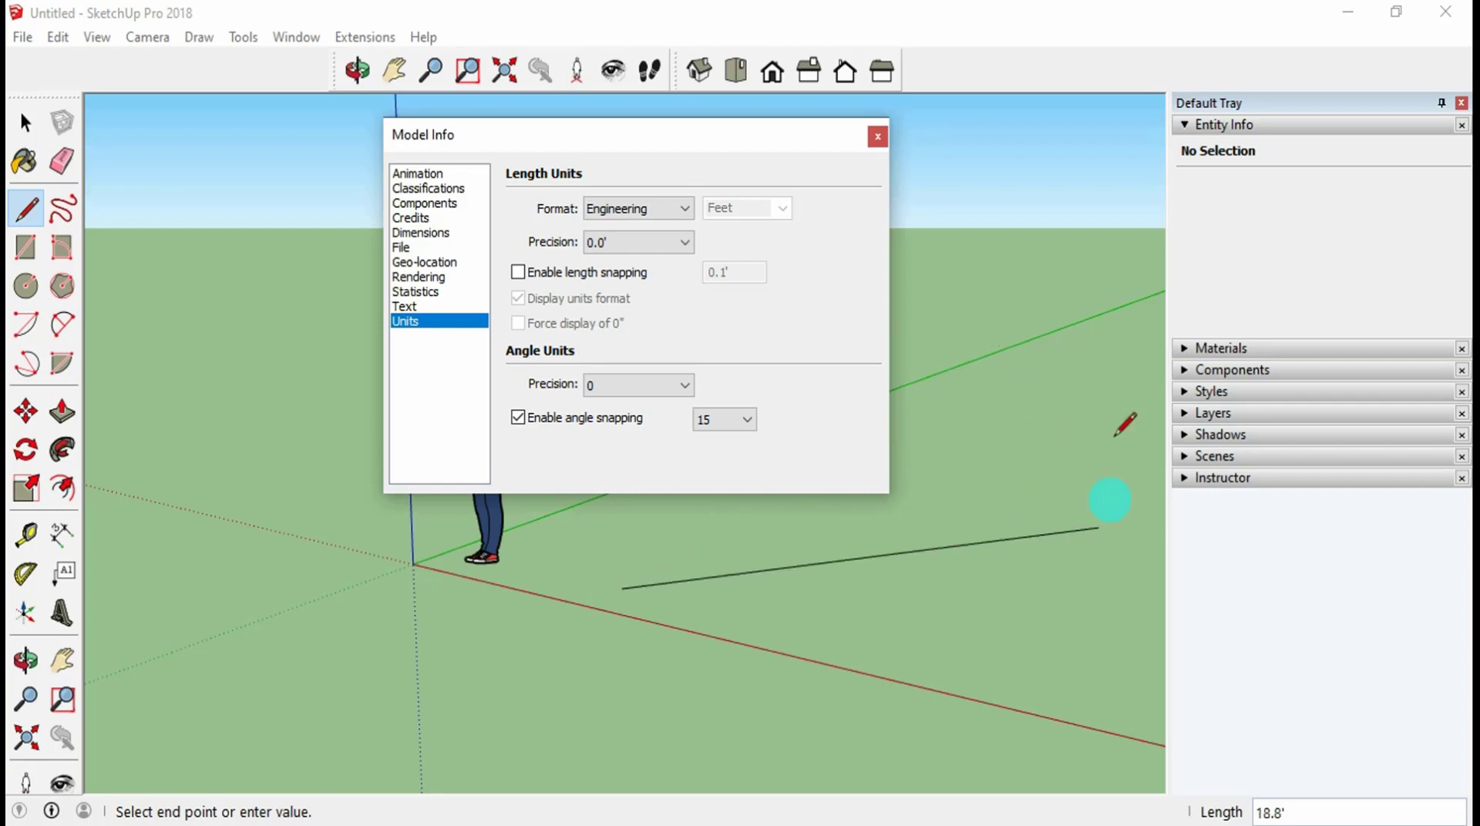
{"action": "left_click", "coordinate": [648, 216]}
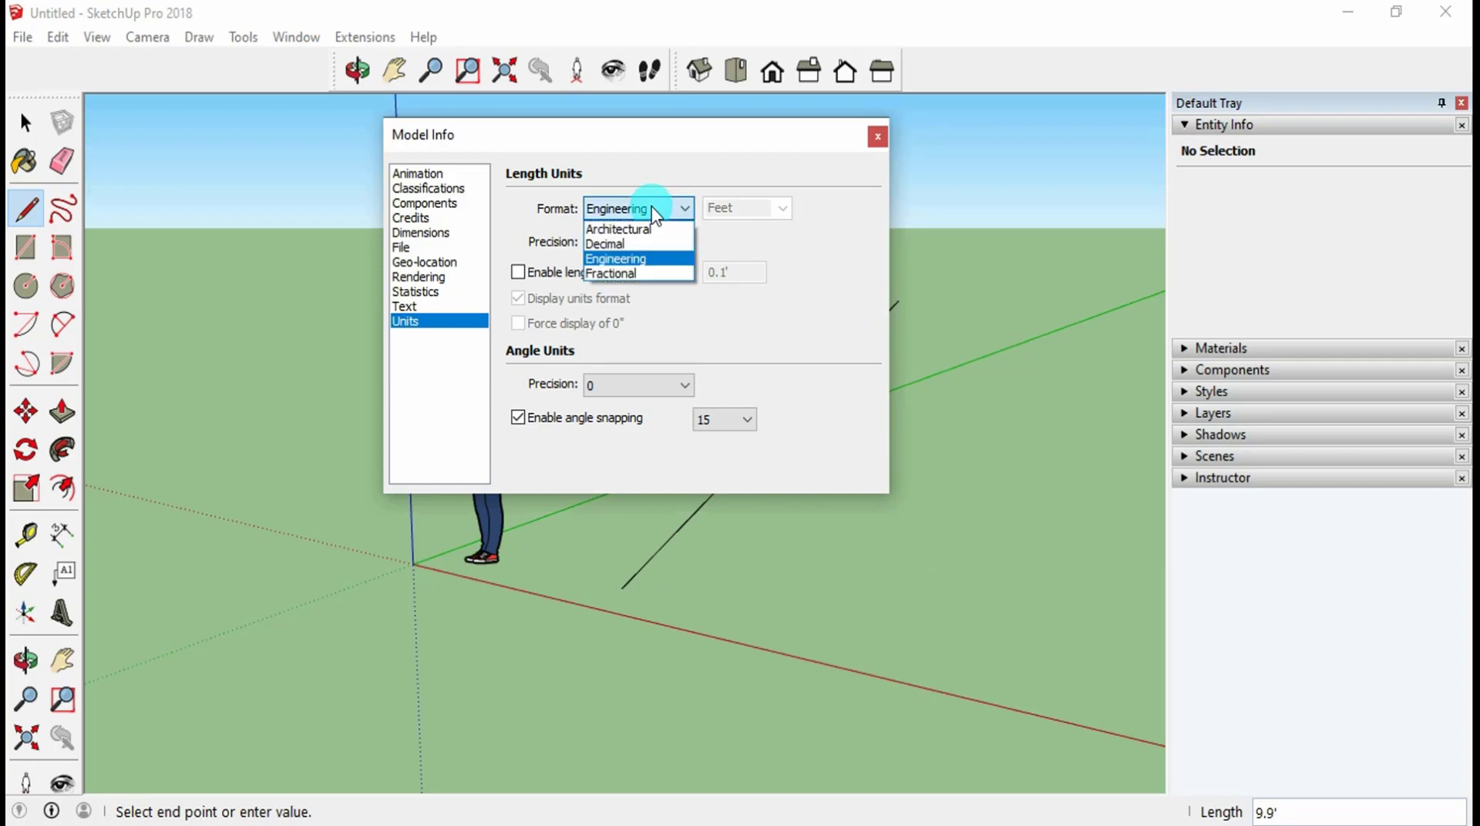
{"action": "left_click", "coordinate": [628, 275]}
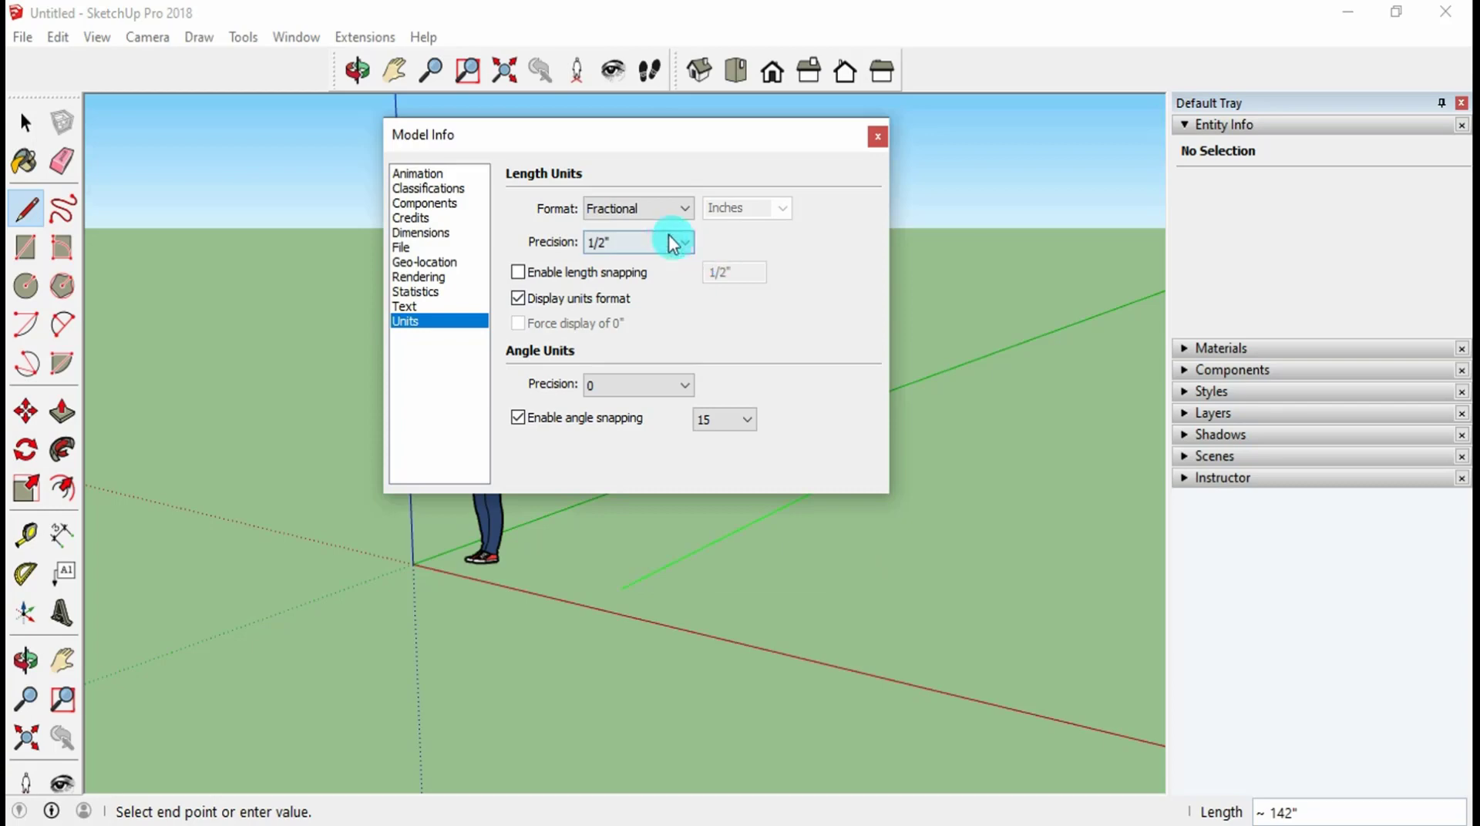
Set the length format to Architectural and enable length snapping with an increment of 2"
{"action": "left_click", "coordinate": [665, 208]}
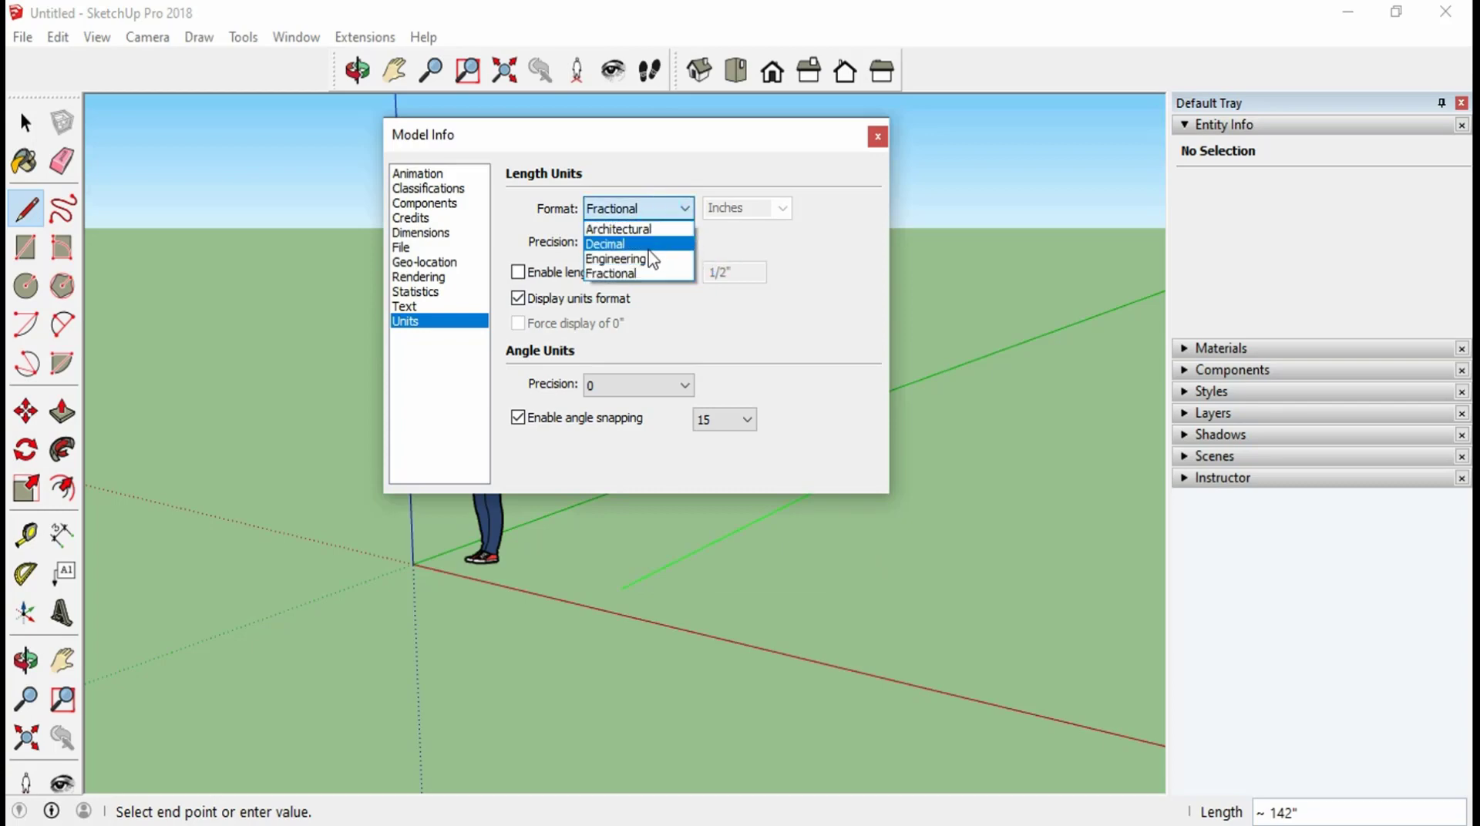
{"action": "left_click", "coordinate": [655, 229]}
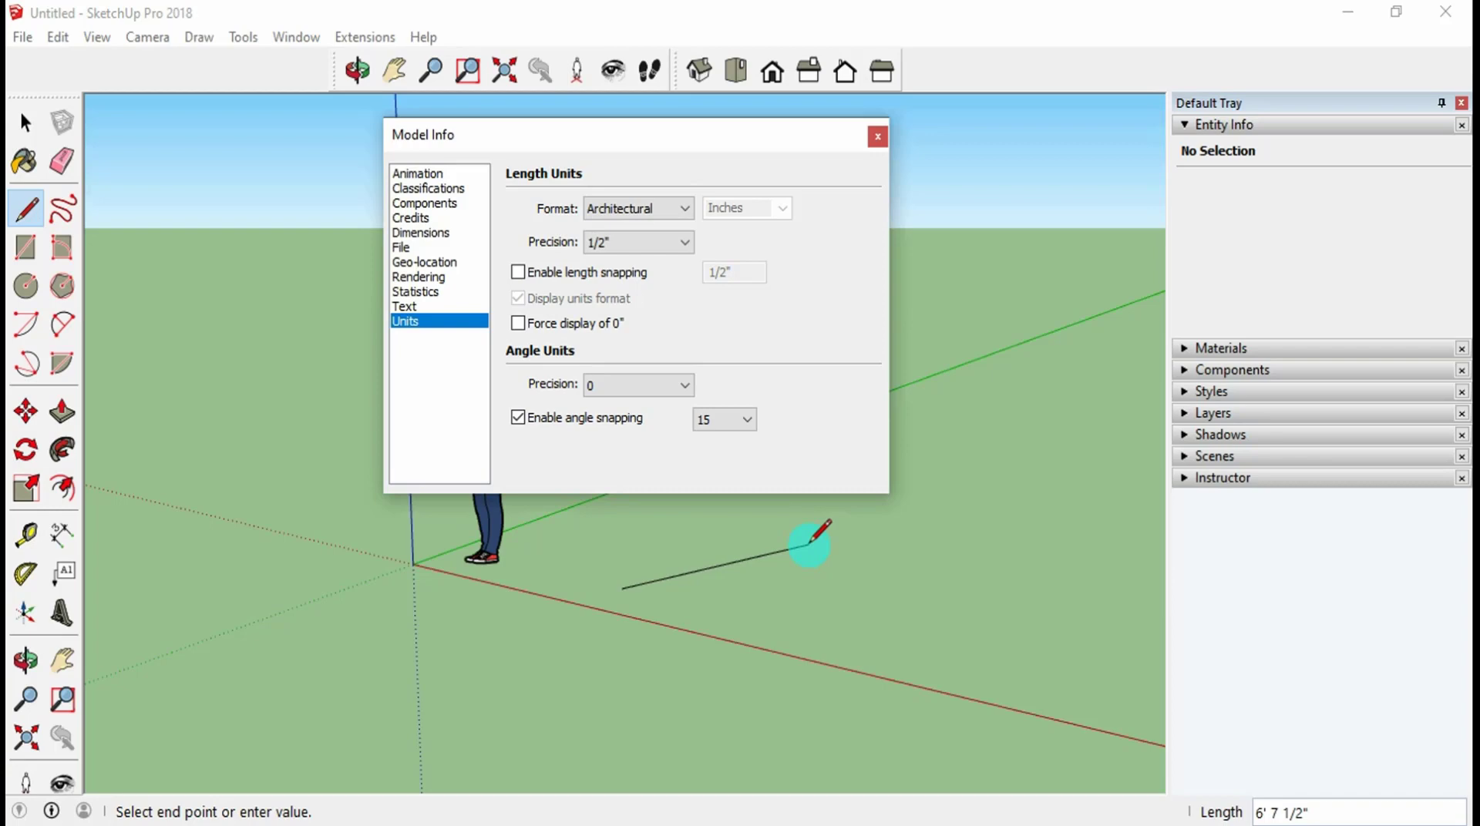
{"action": "left_click", "coordinate": [521, 277]}
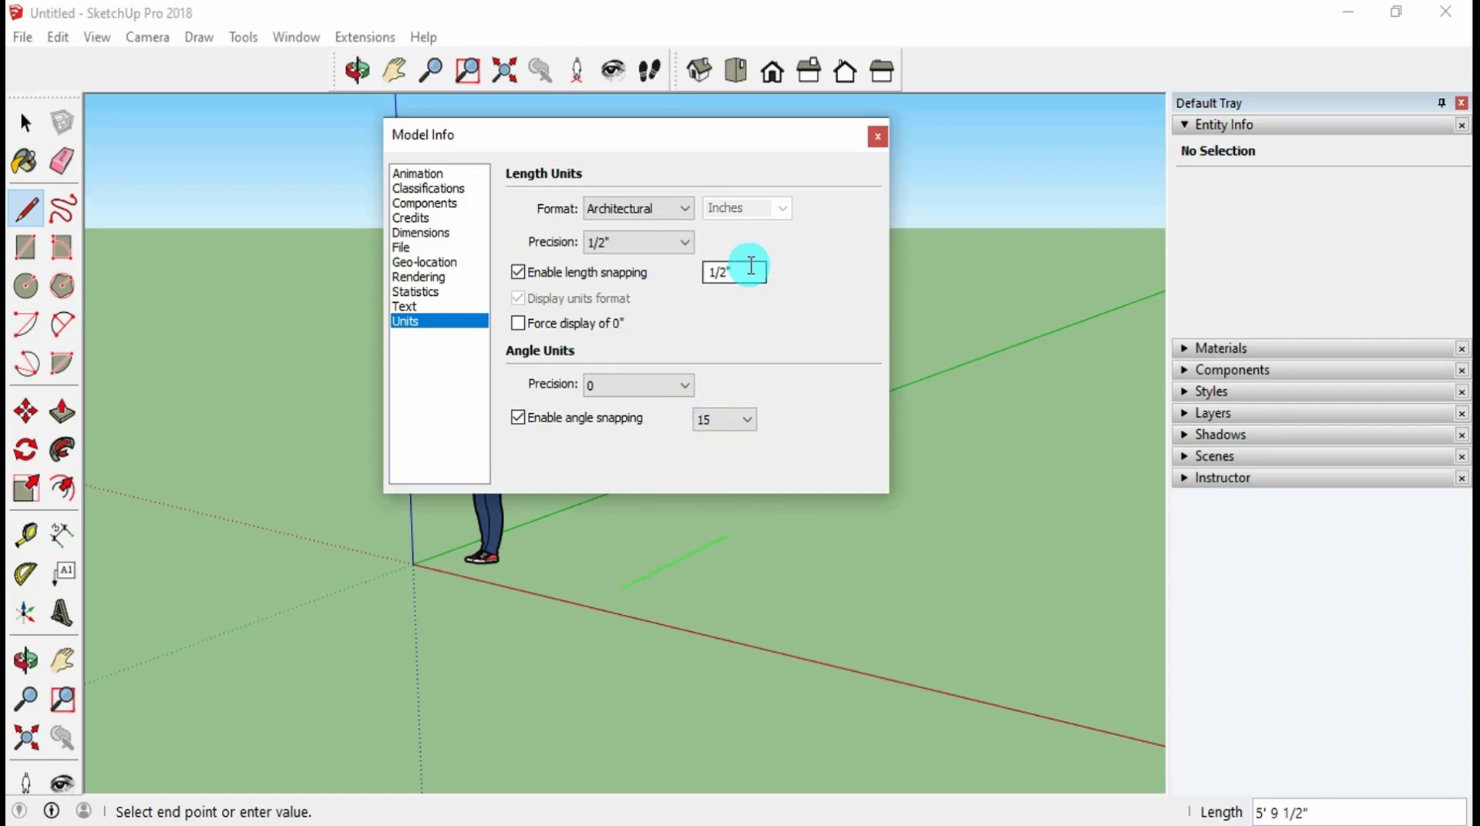
{"action": "left_click_drag", "start_coordinate": [748, 272], "coordinate": [656, 274]}
{"action": "type", "text": "2"}
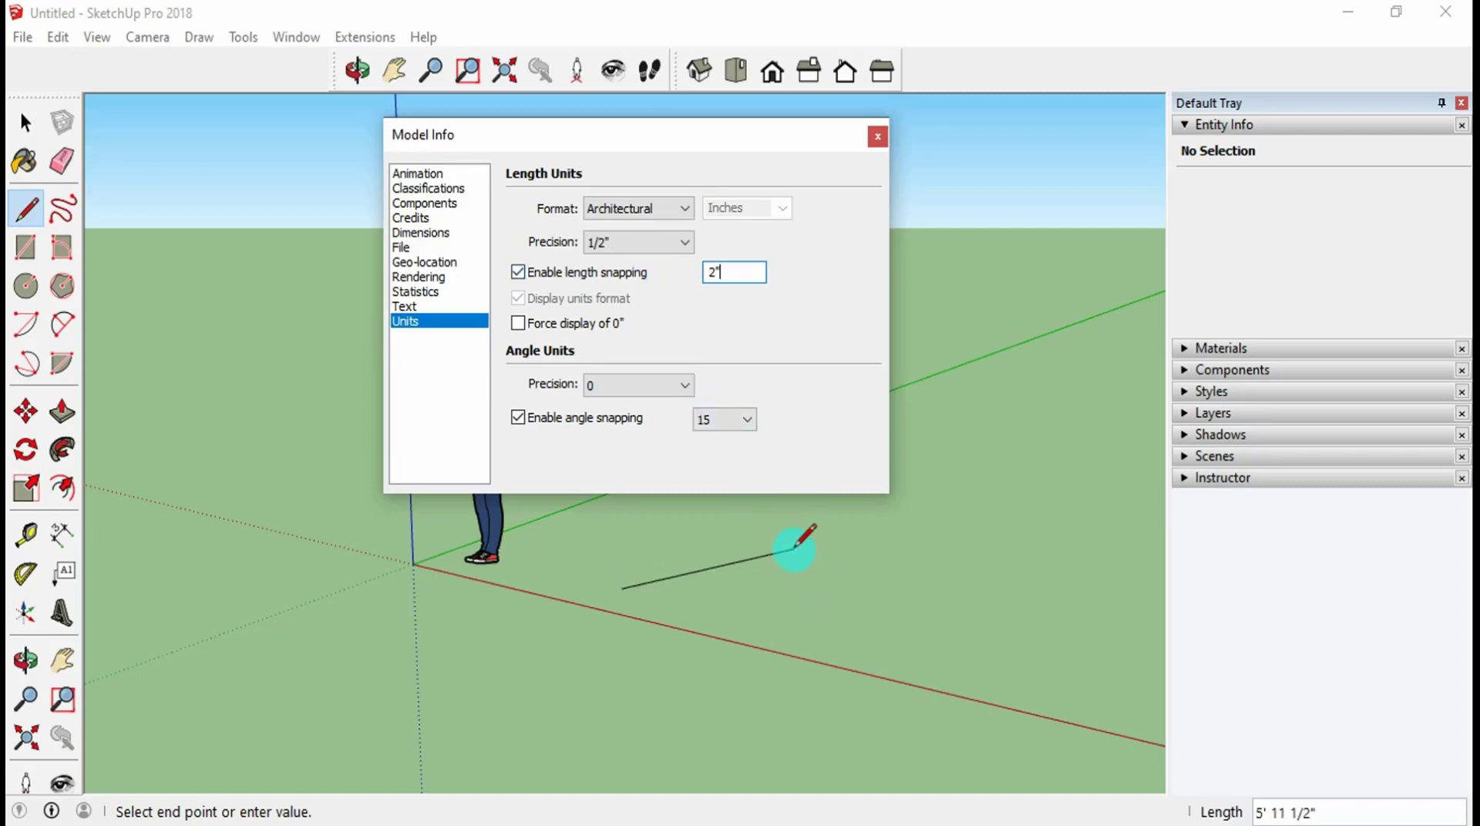
Change the length snapping increment to 1' and place the endpoint of the started line on the ground
{"action": "left_click_drag", "start_coordinate": [739, 274], "coordinate": [680, 277]}
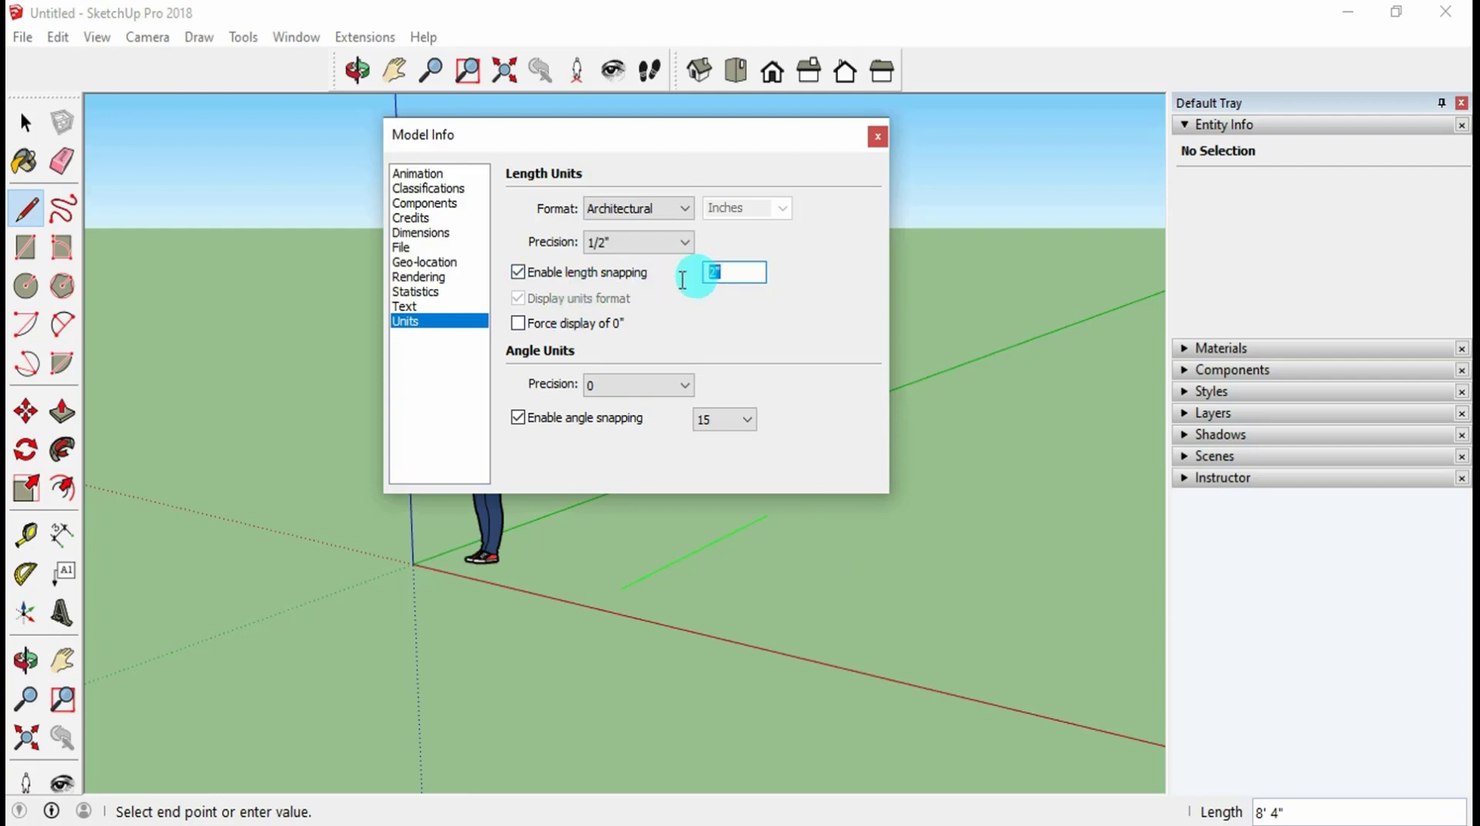
{"action": "type", "text": "1"}
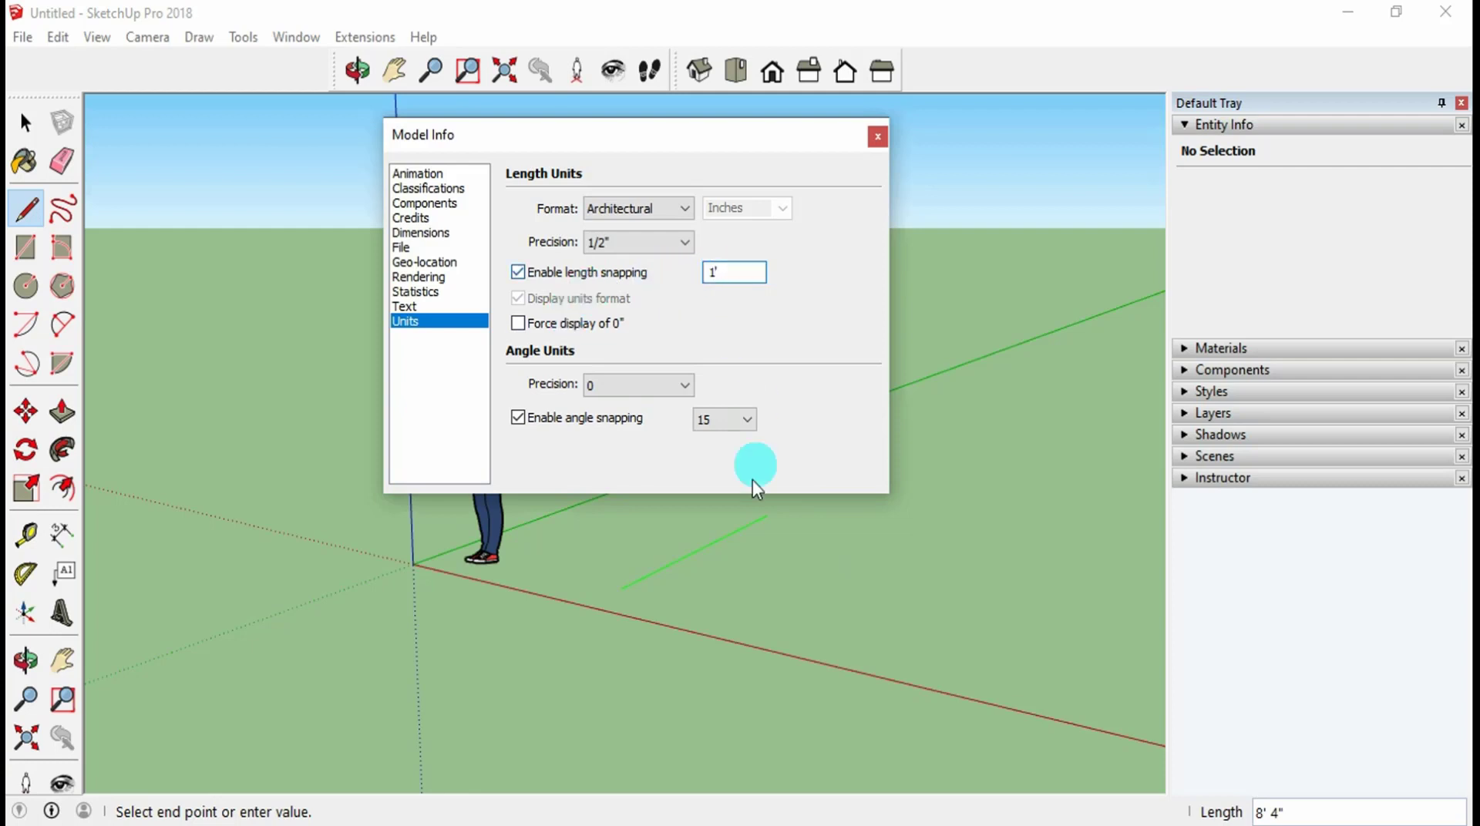
{"action": "left_click", "coordinate": [840, 562]}
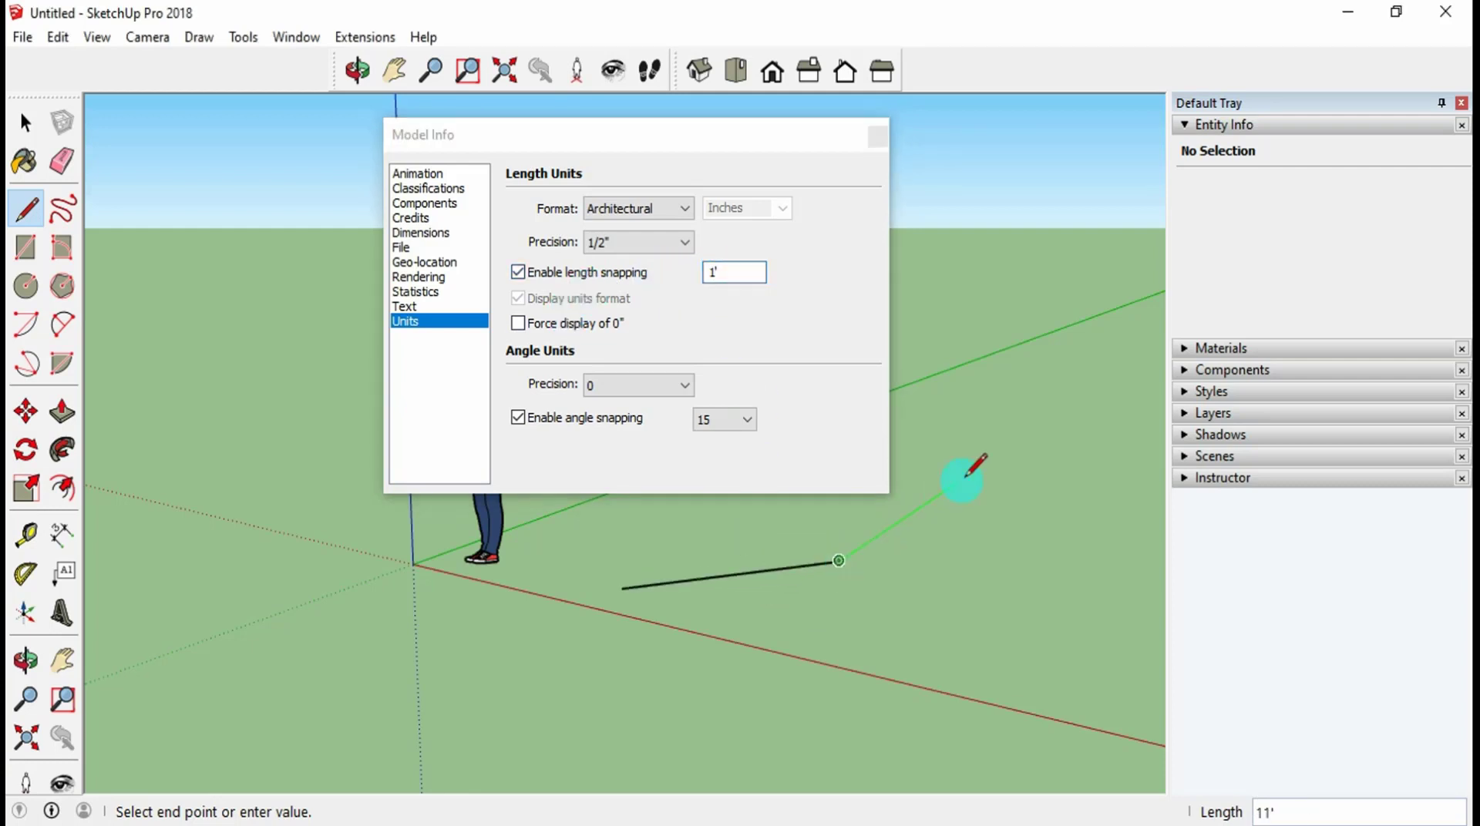
Add a second line segment along the green axis direction and turn off length snapping
{"action": "left_click", "coordinate": [994, 457]}
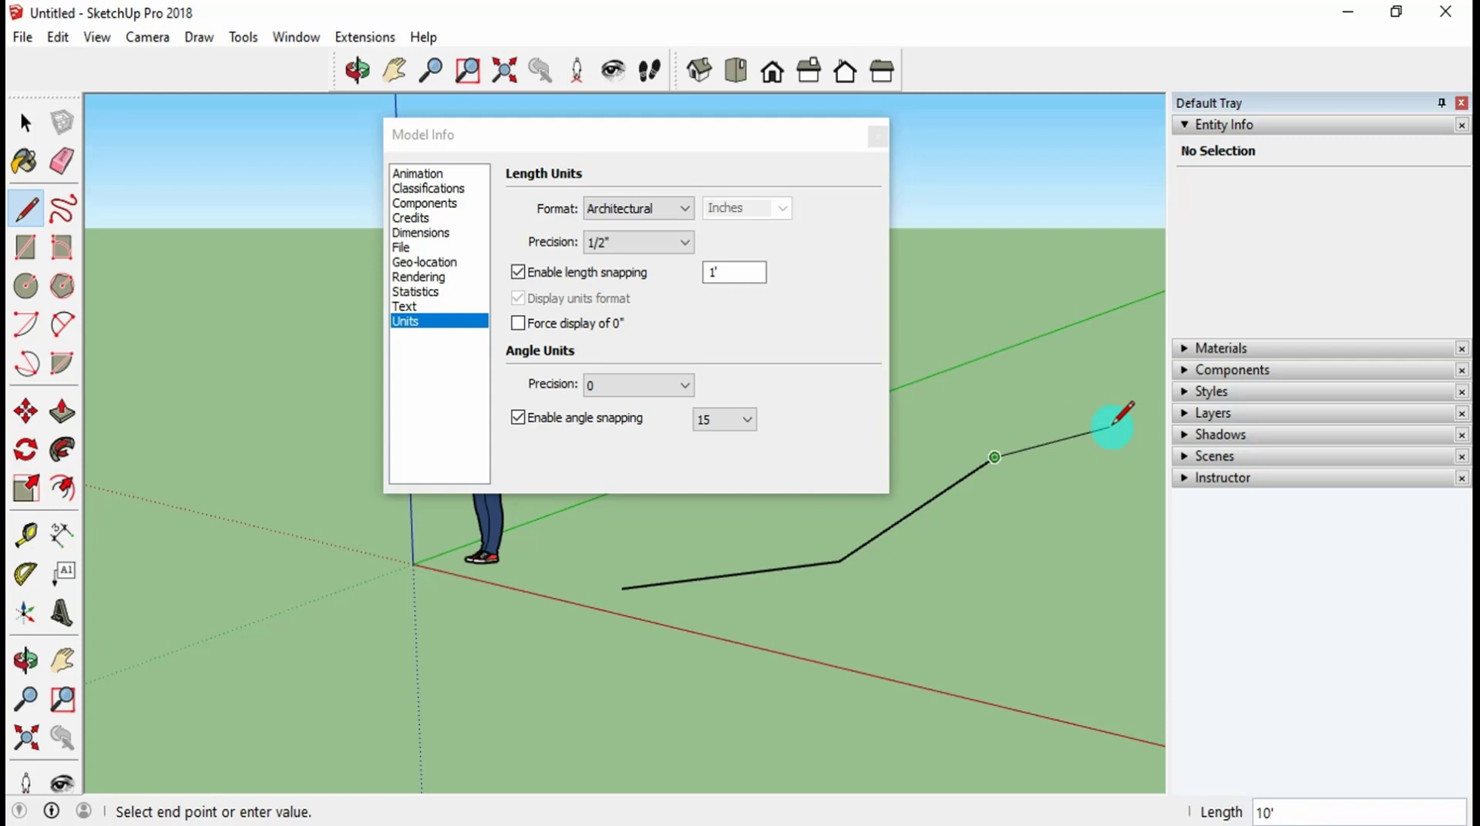
{"action": "left_click", "coordinate": [605, 273]}
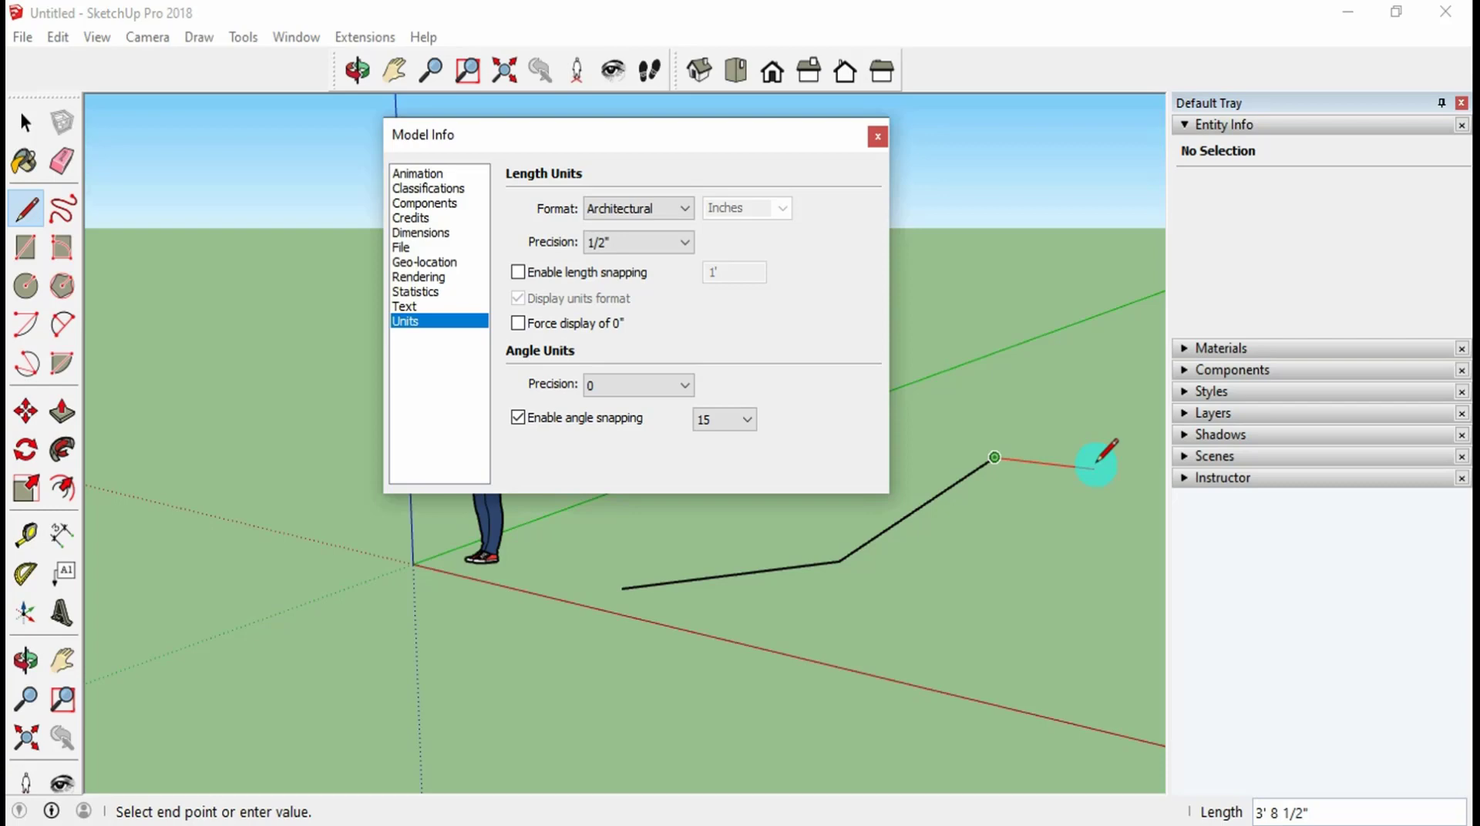
Review the length format and angle precision options, then close Model Info and end the unfinished line
{"action": "left_click", "coordinate": [657, 209]}
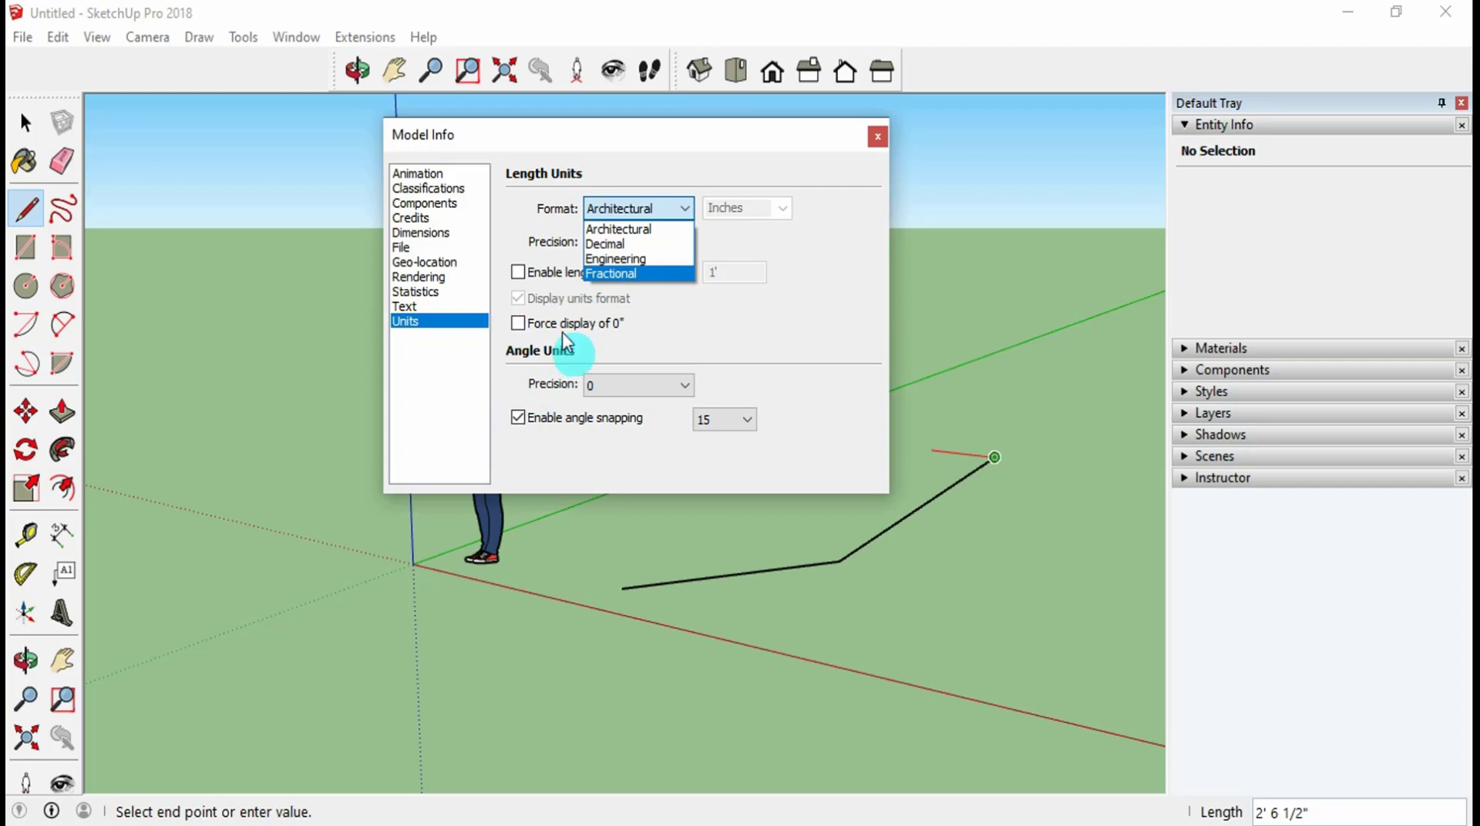
{"action": "left_click", "coordinate": [613, 390]}
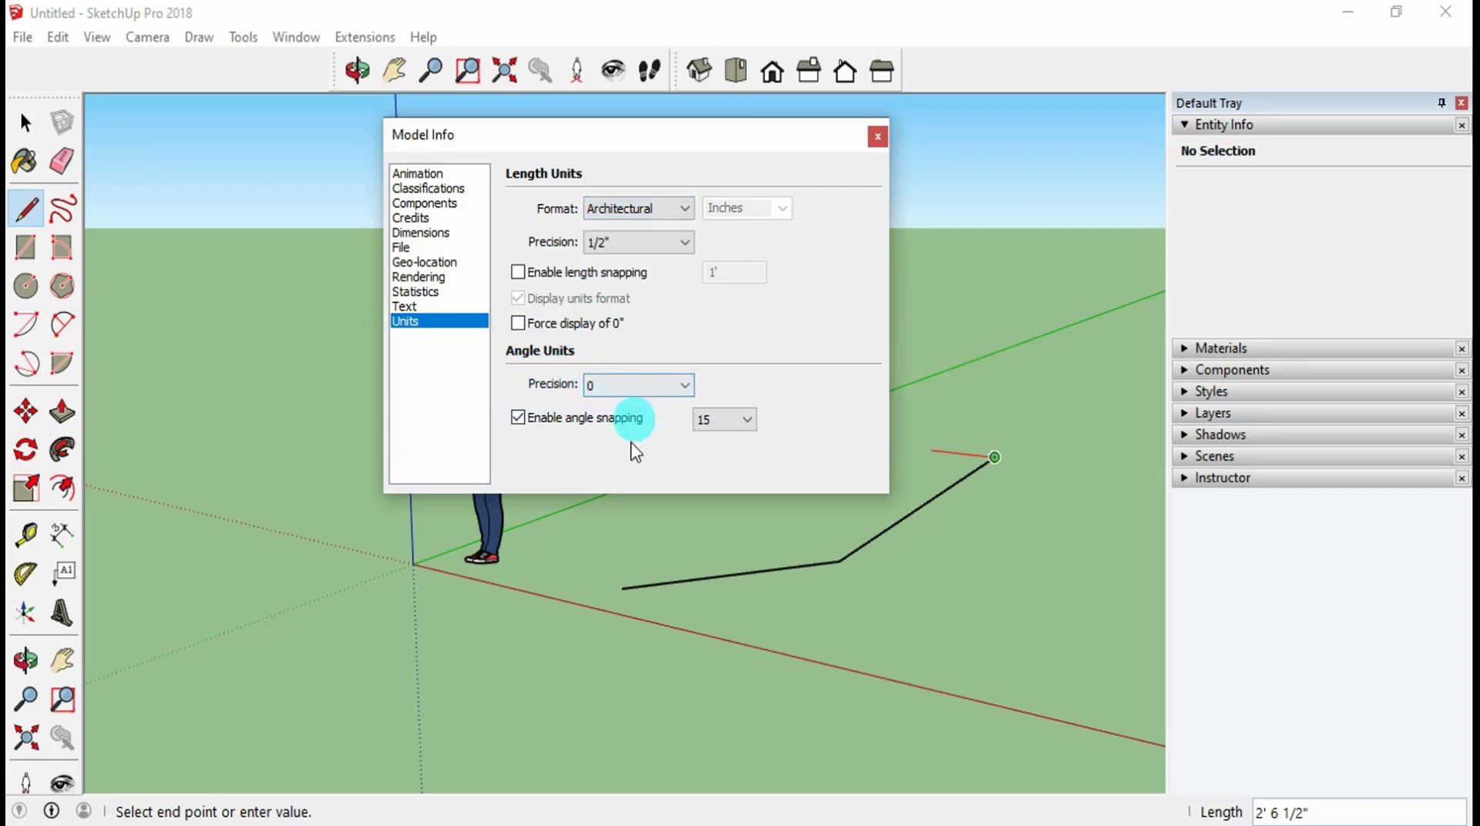
{"action": "left_click", "coordinate": [636, 390]}
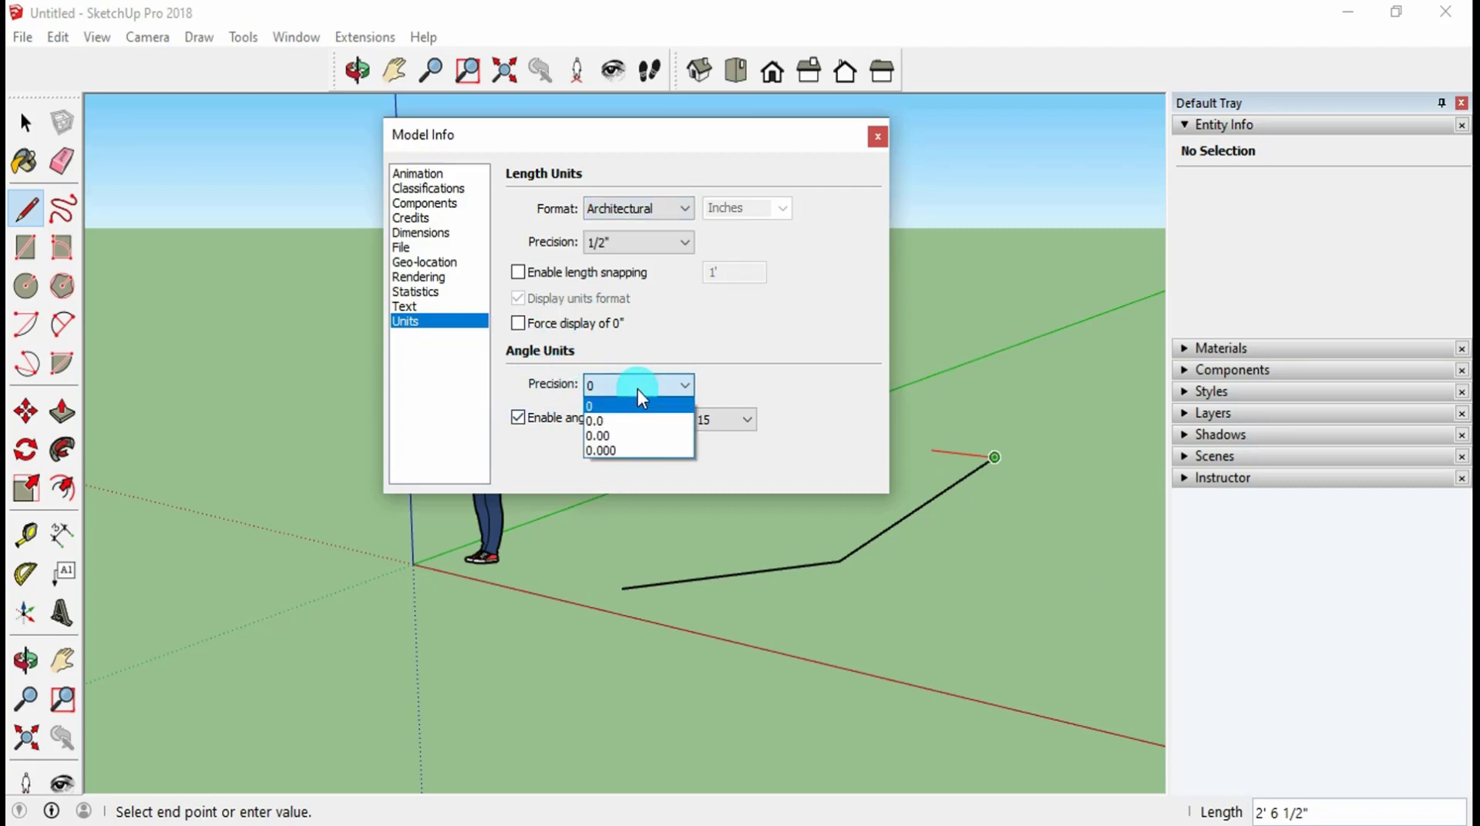
{"action": "left_click", "coordinate": [751, 333]}
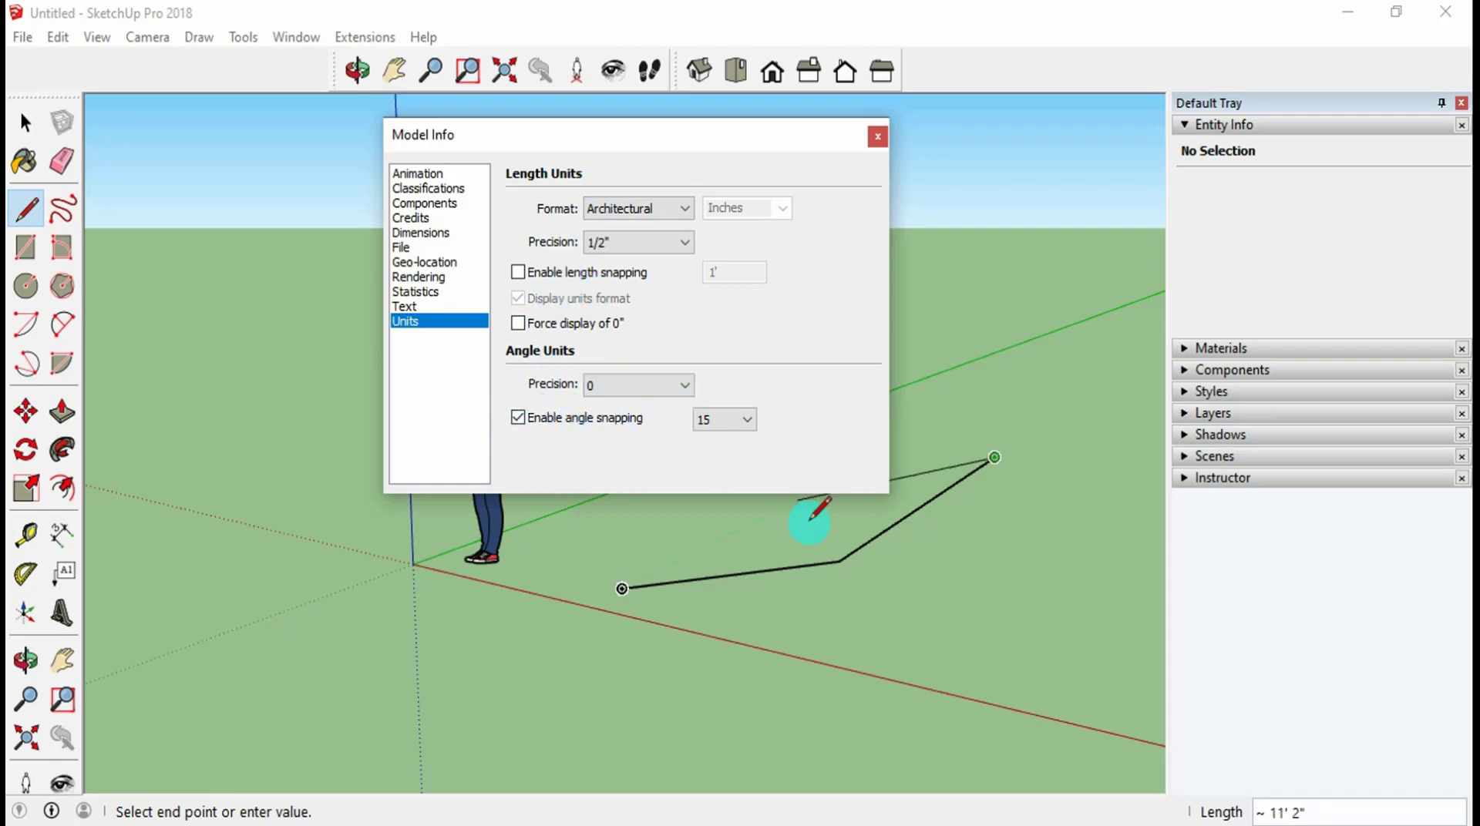
{"action": "key", "text": "Escape"}
{"action": "key", "text": "Escape"}
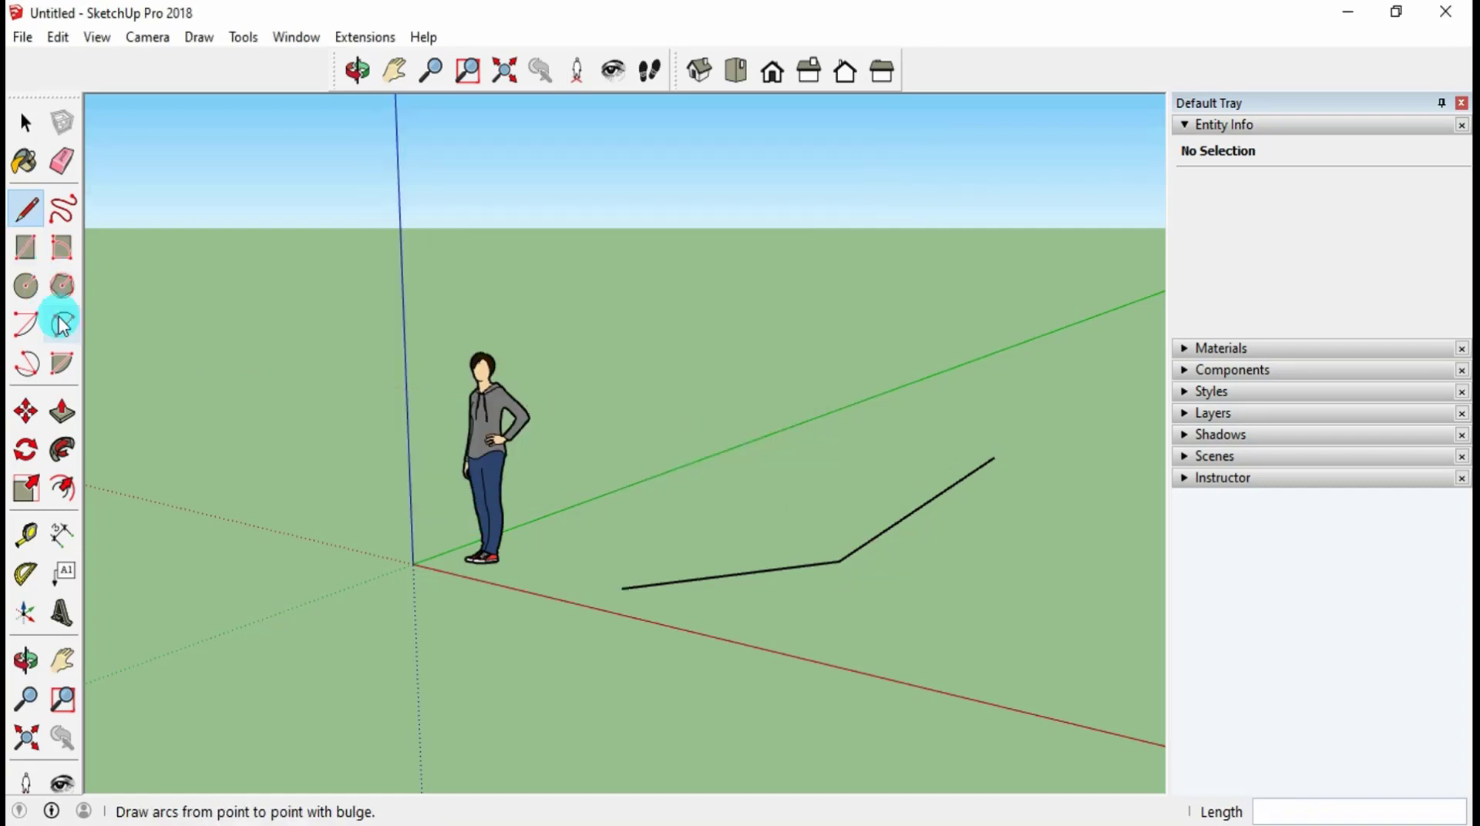
Start a rotated rectangle on the ground, set its first edge and inspect its width and angle values
{"action": "left_click", "coordinate": [65, 242]}
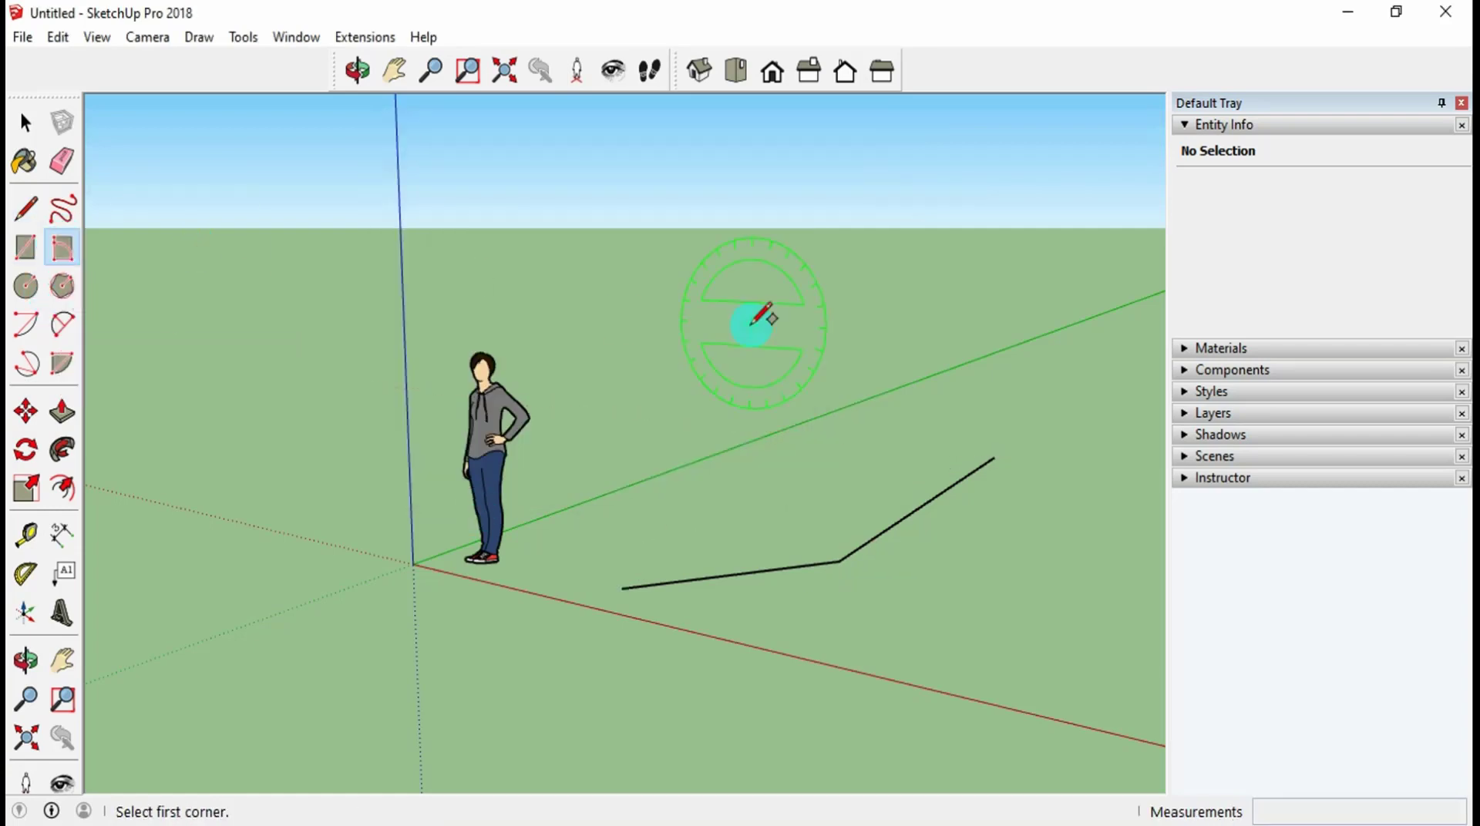
{"action": "left_click", "coordinate": [704, 486]}
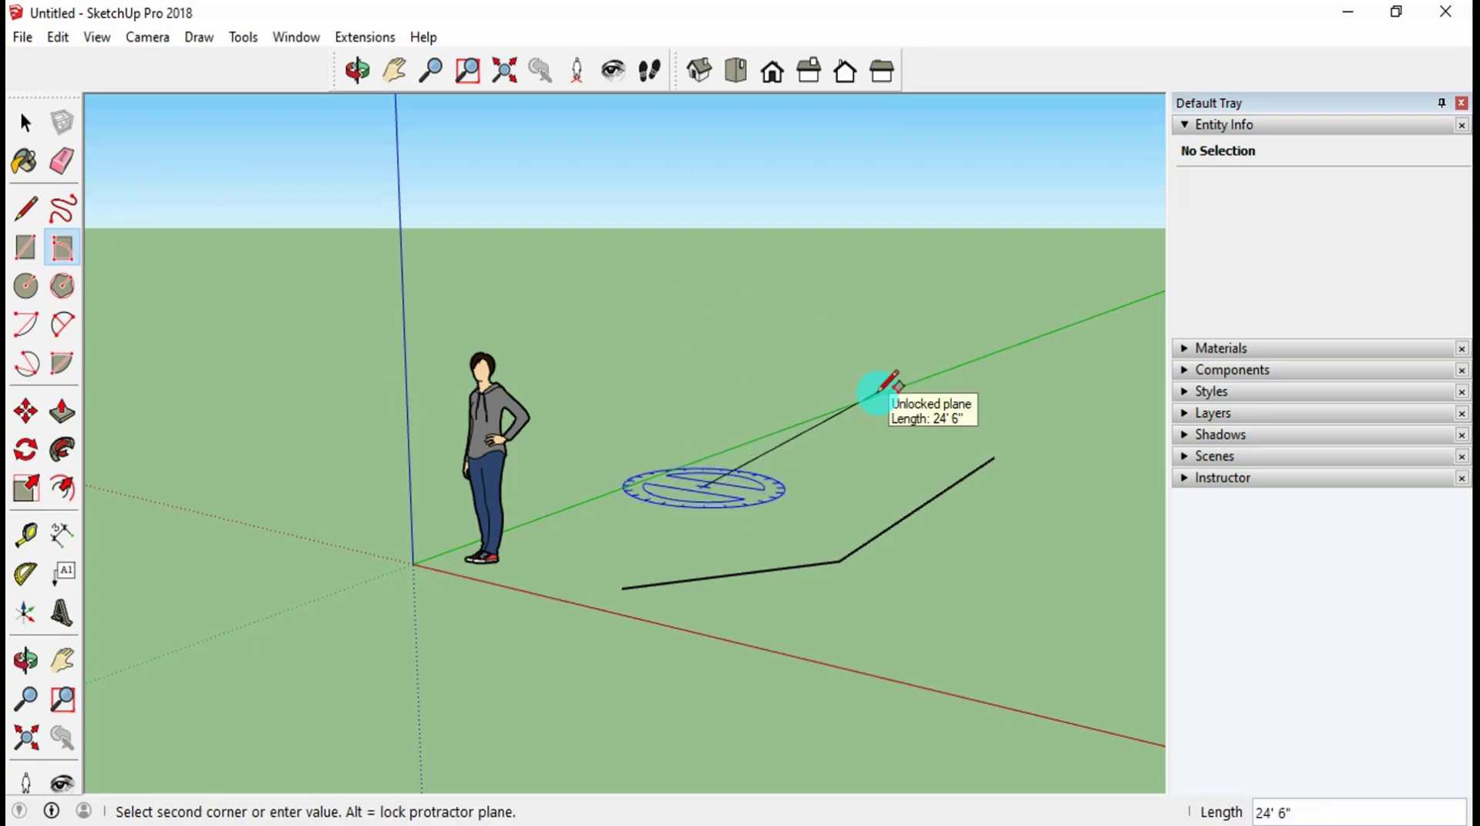
{"action": "left_click", "coordinate": [914, 436]}
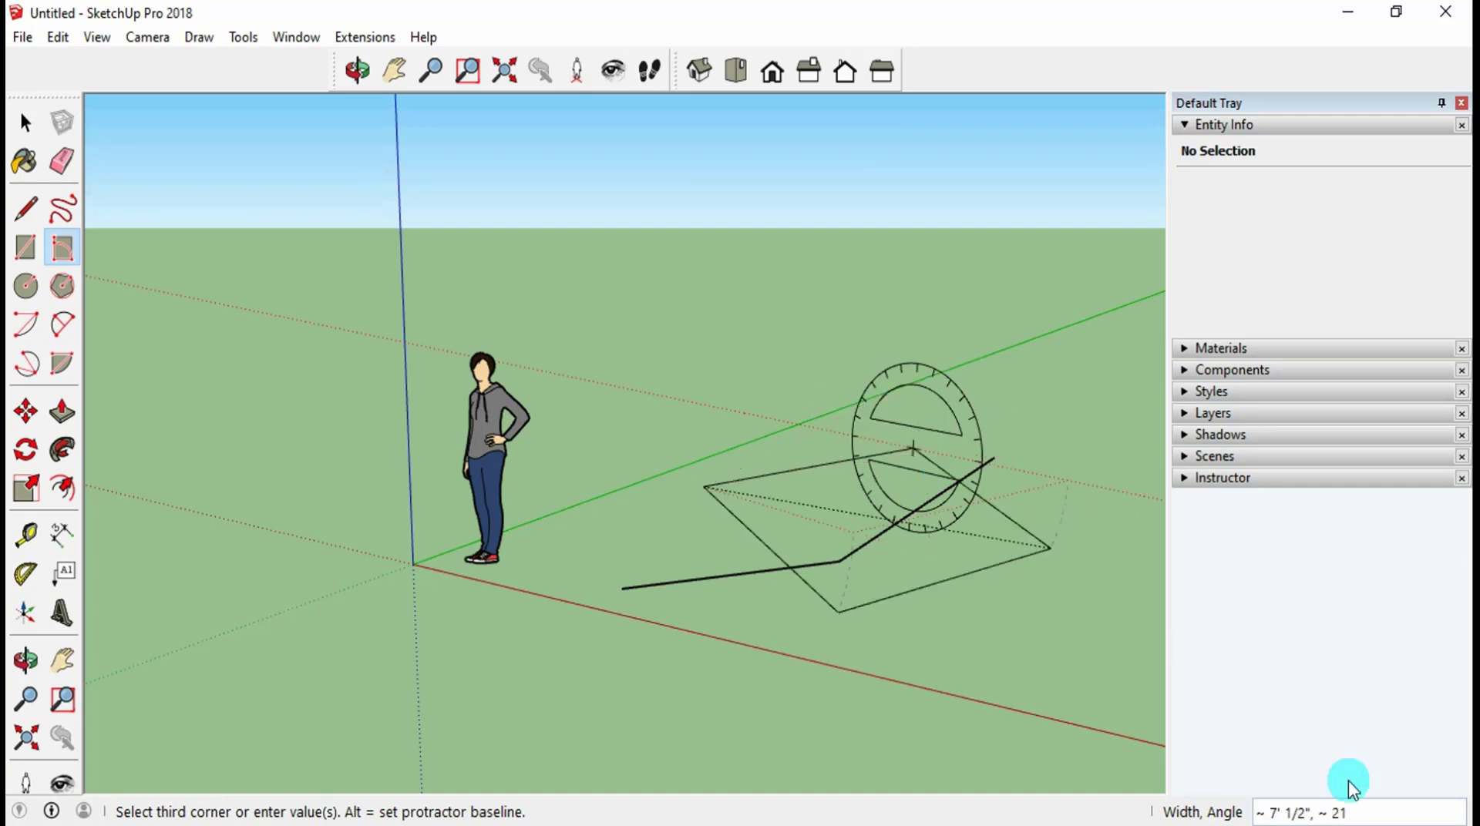
{"action": "left_click", "coordinate": [1327, 814]}
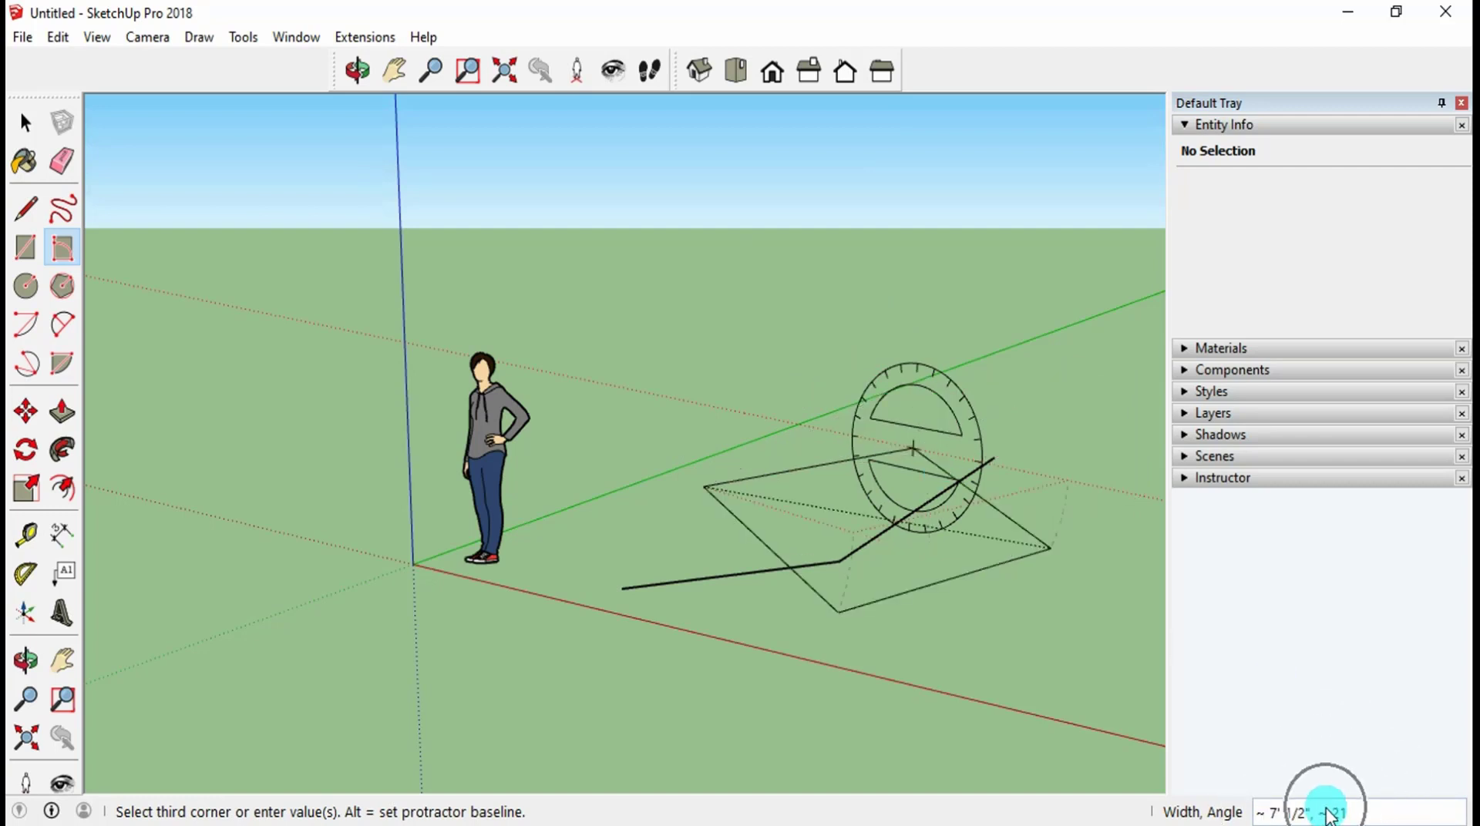
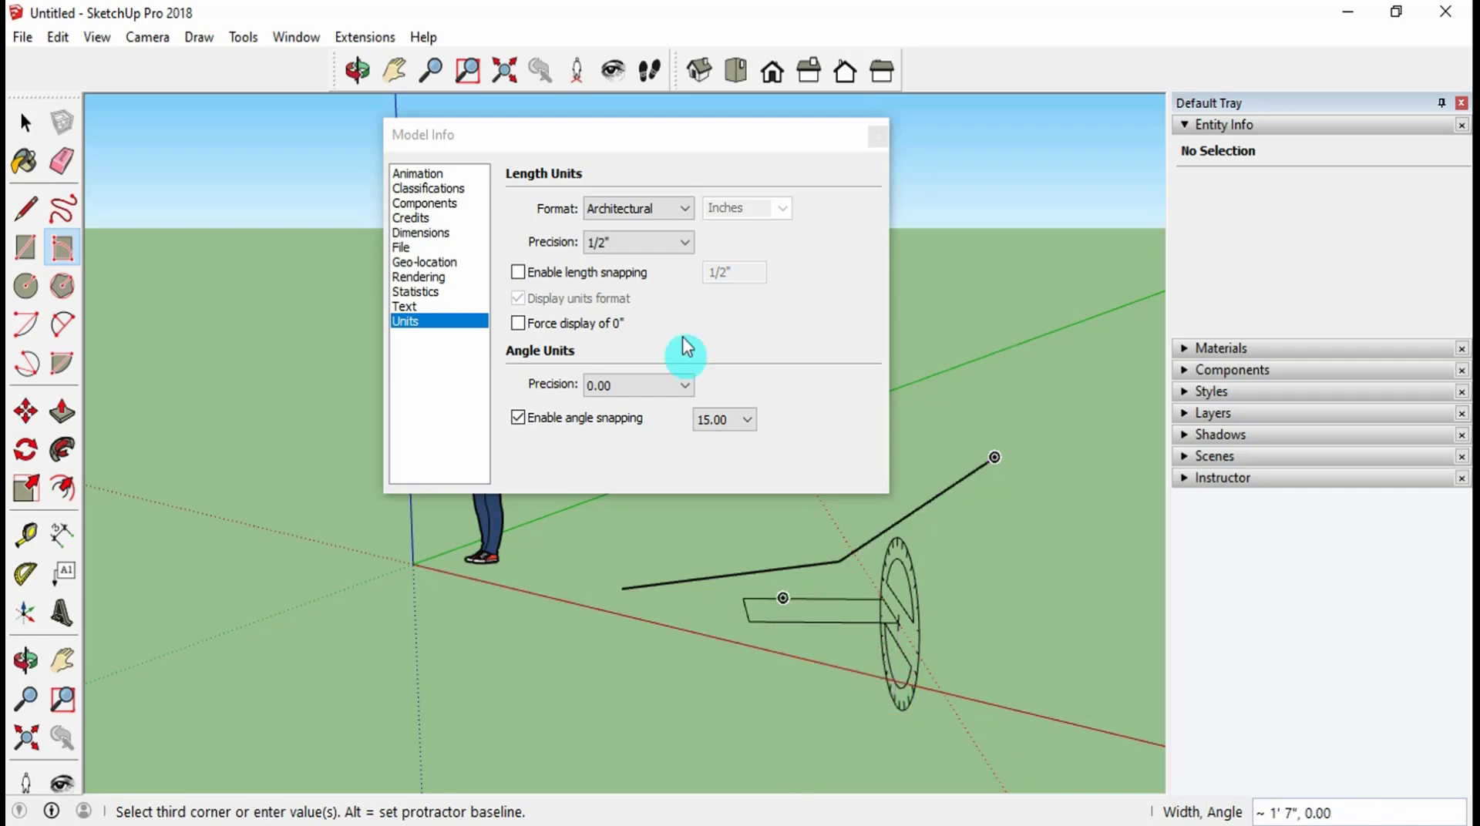
Complete the pending rotated rectangle at about 3' 5 1/2" by 19', and set the first edge of another one beside it
{"action": "left_click", "coordinate": [991, 609]}
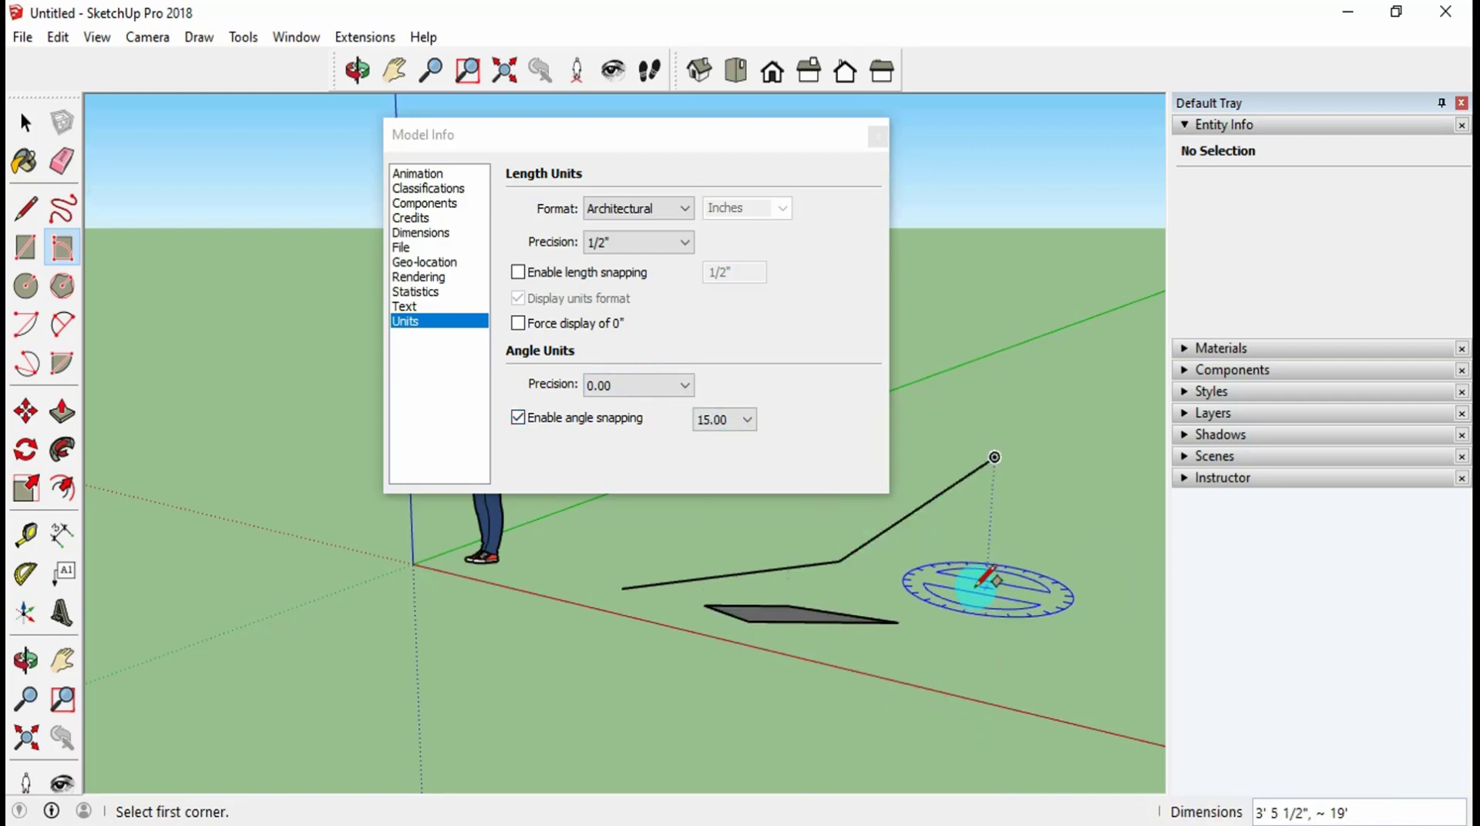
{"action": "left_click", "coordinate": [987, 588]}
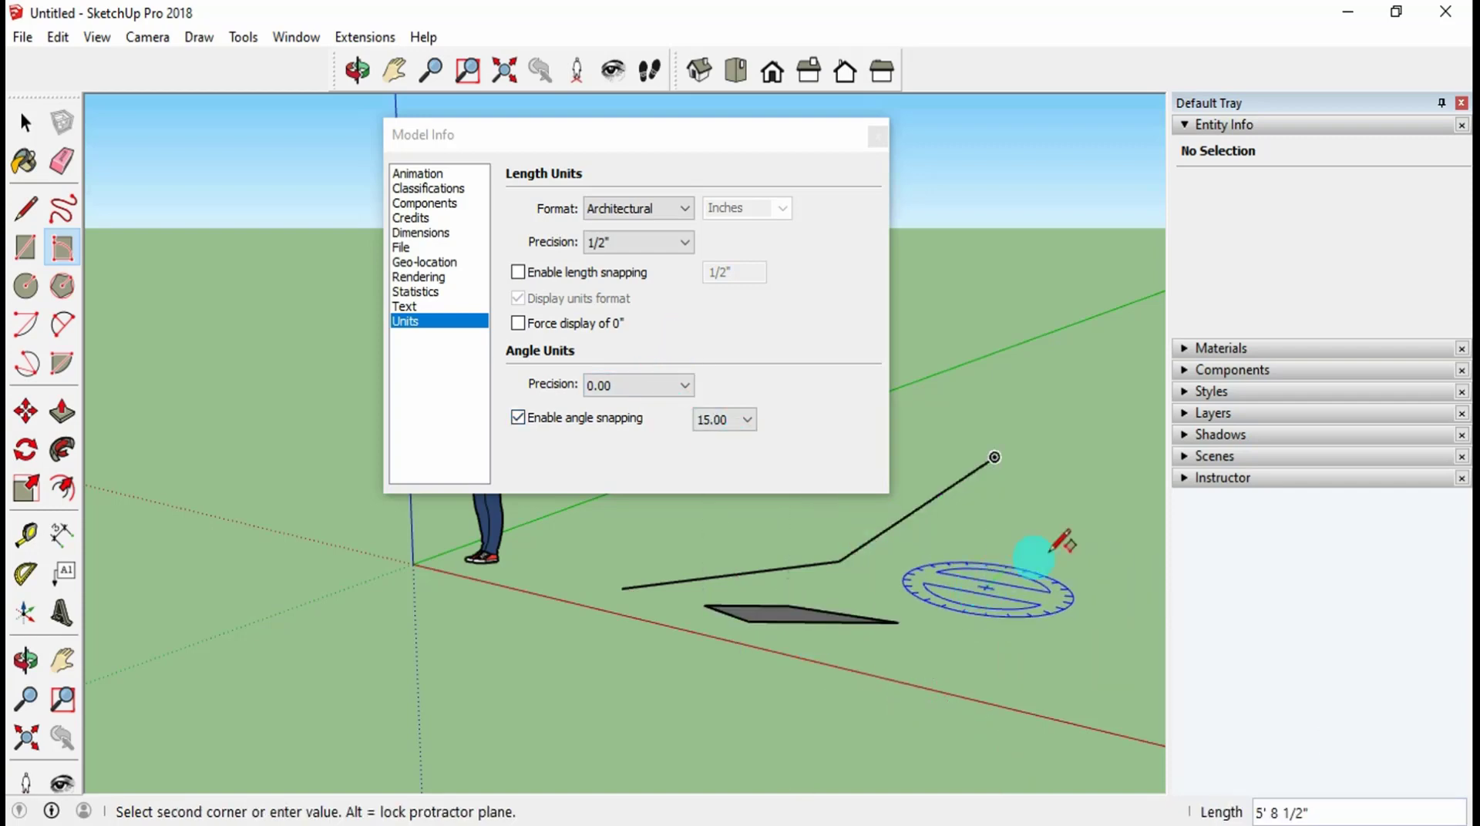
{"action": "left_click", "coordinate": [1077, 508]}
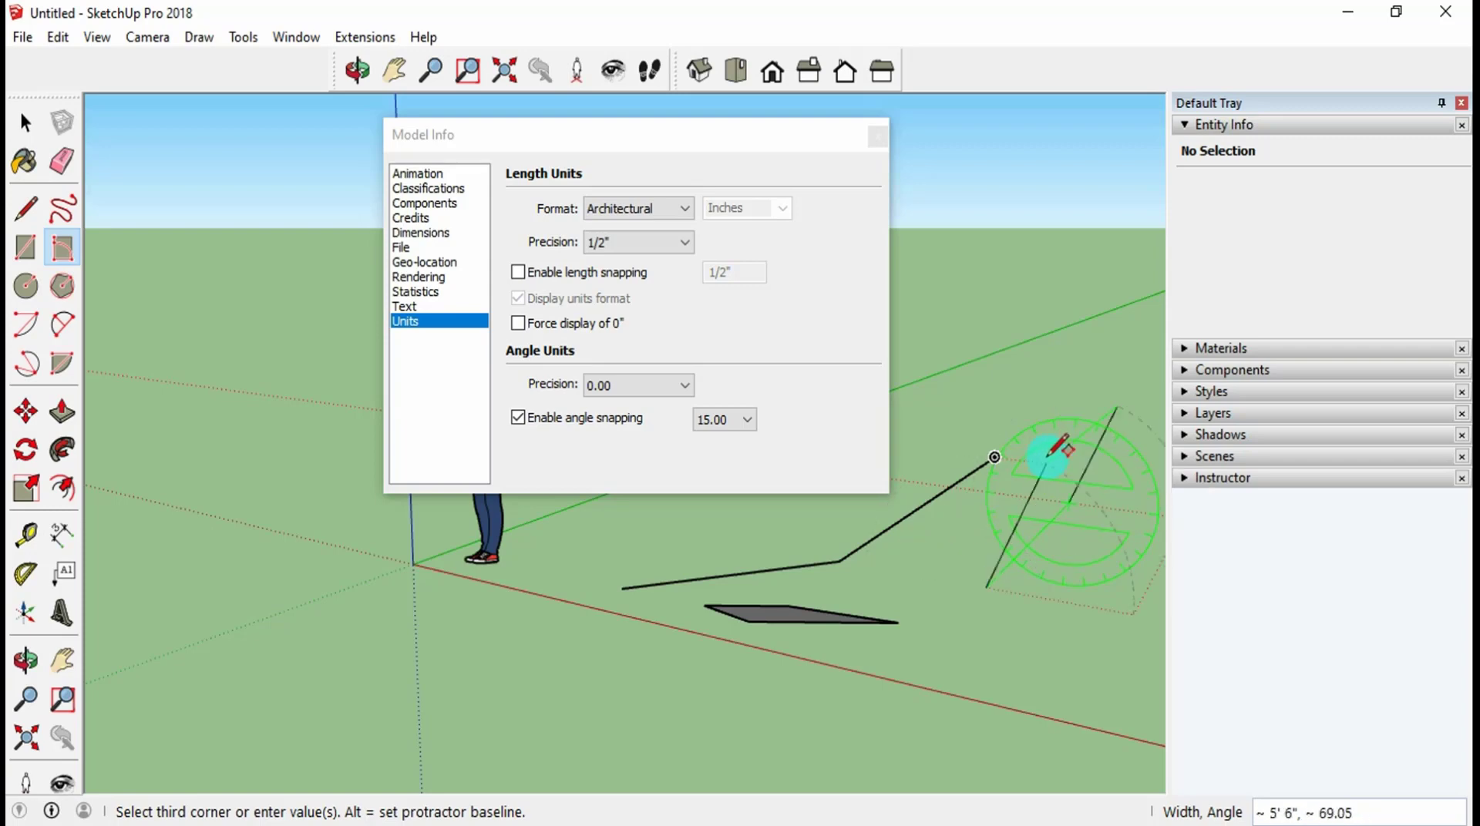
Set the angle snapping increment to 5.00 and review the other available increments
{"action": "left_click", "coordinate": [737, 422]}
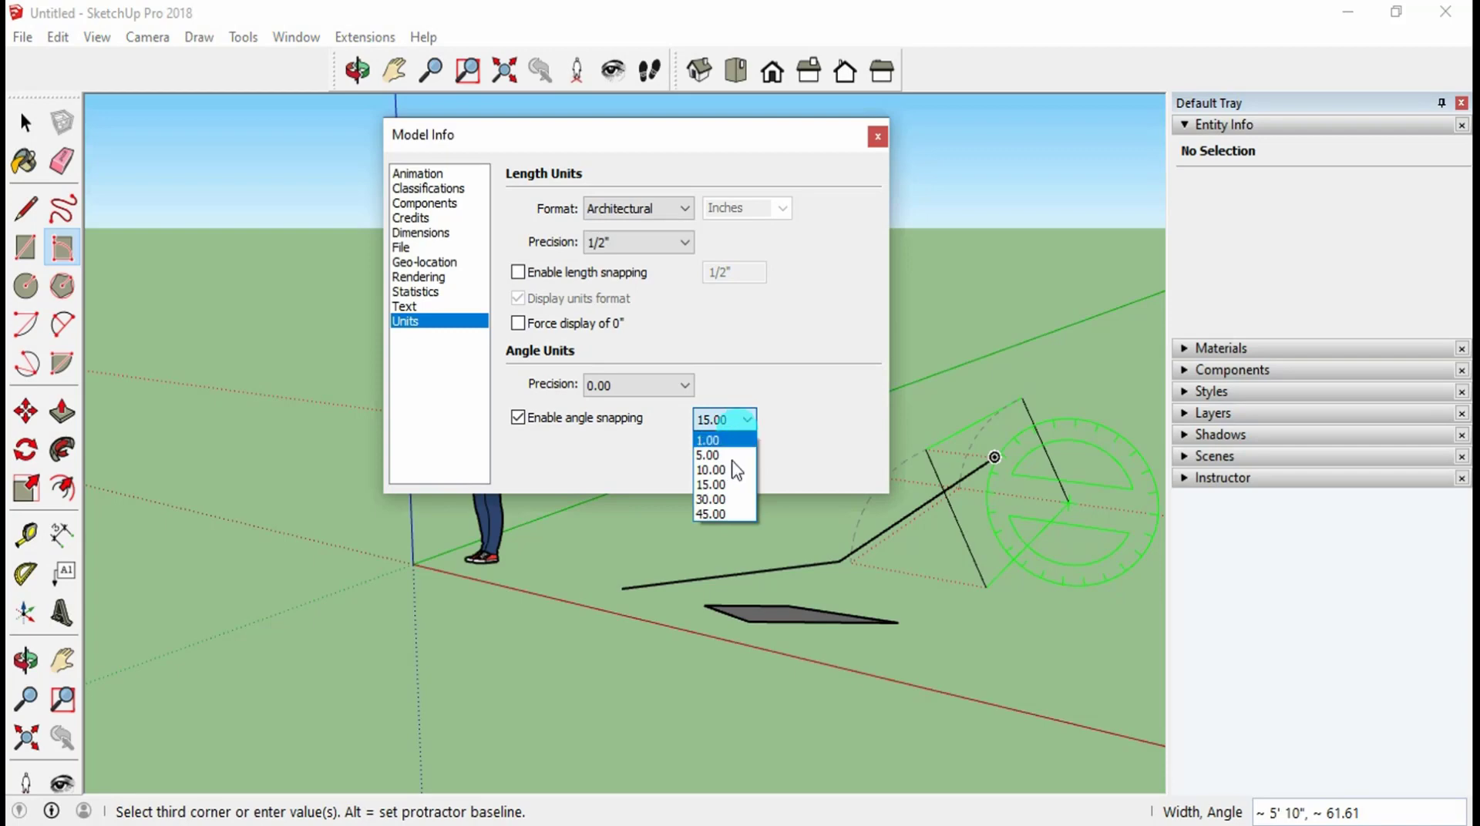
{"action": "left_click", "coordinate": [725, 515]}
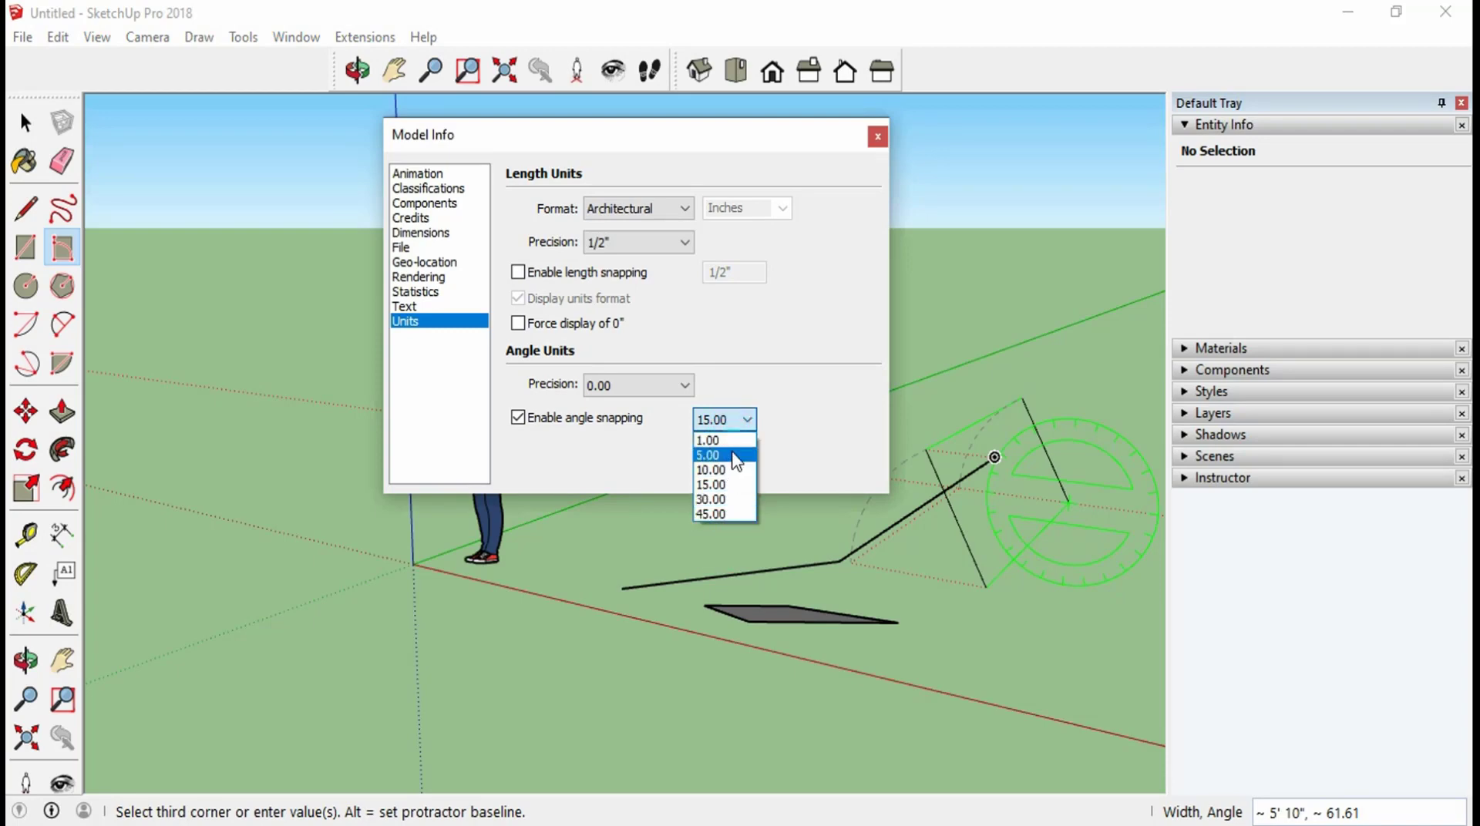
{"action": "left_click", "coordinate": [736, 456]}
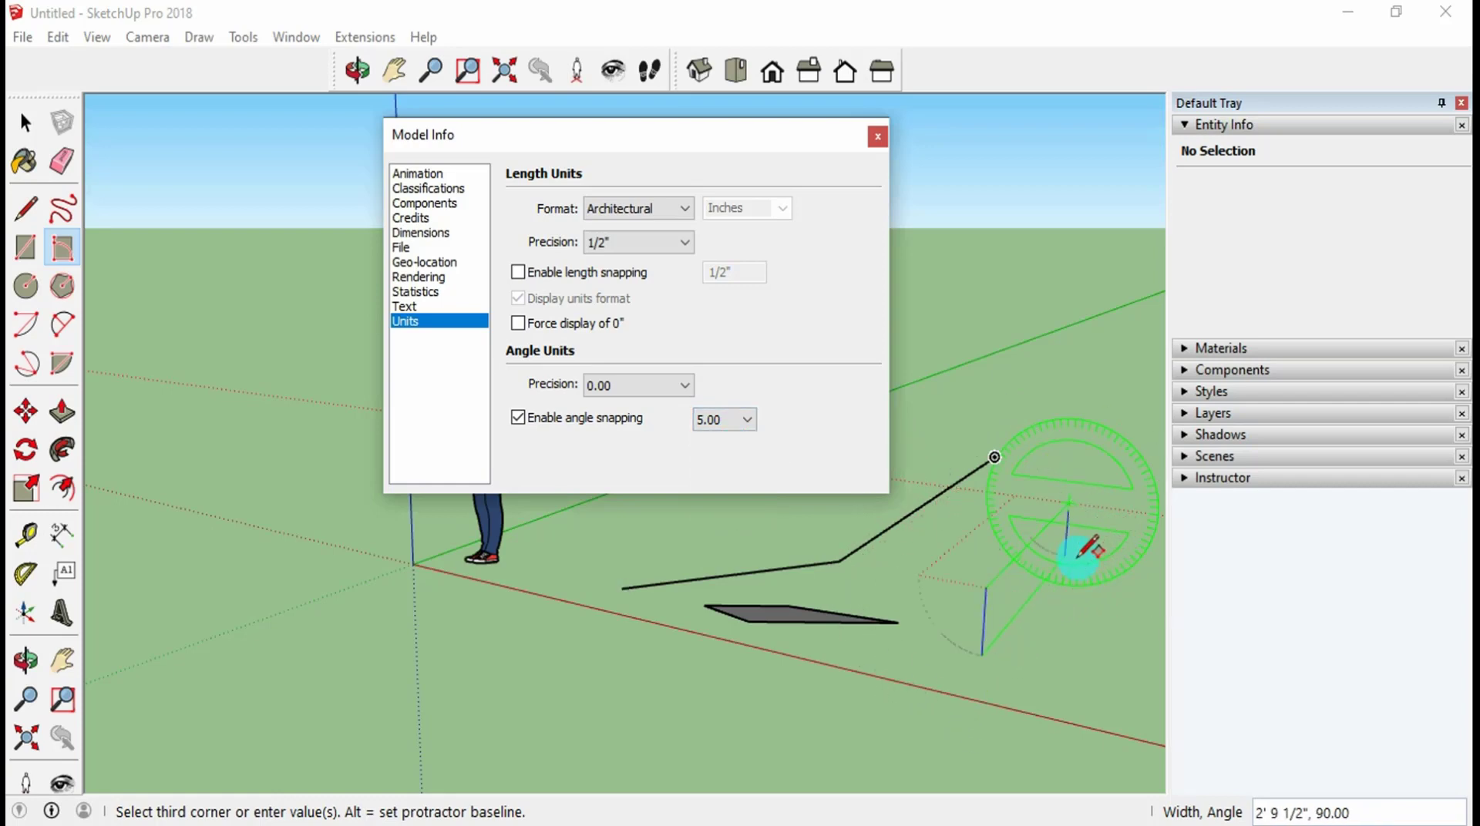
{"action": "left_click", "coordinate": [722, 416]}
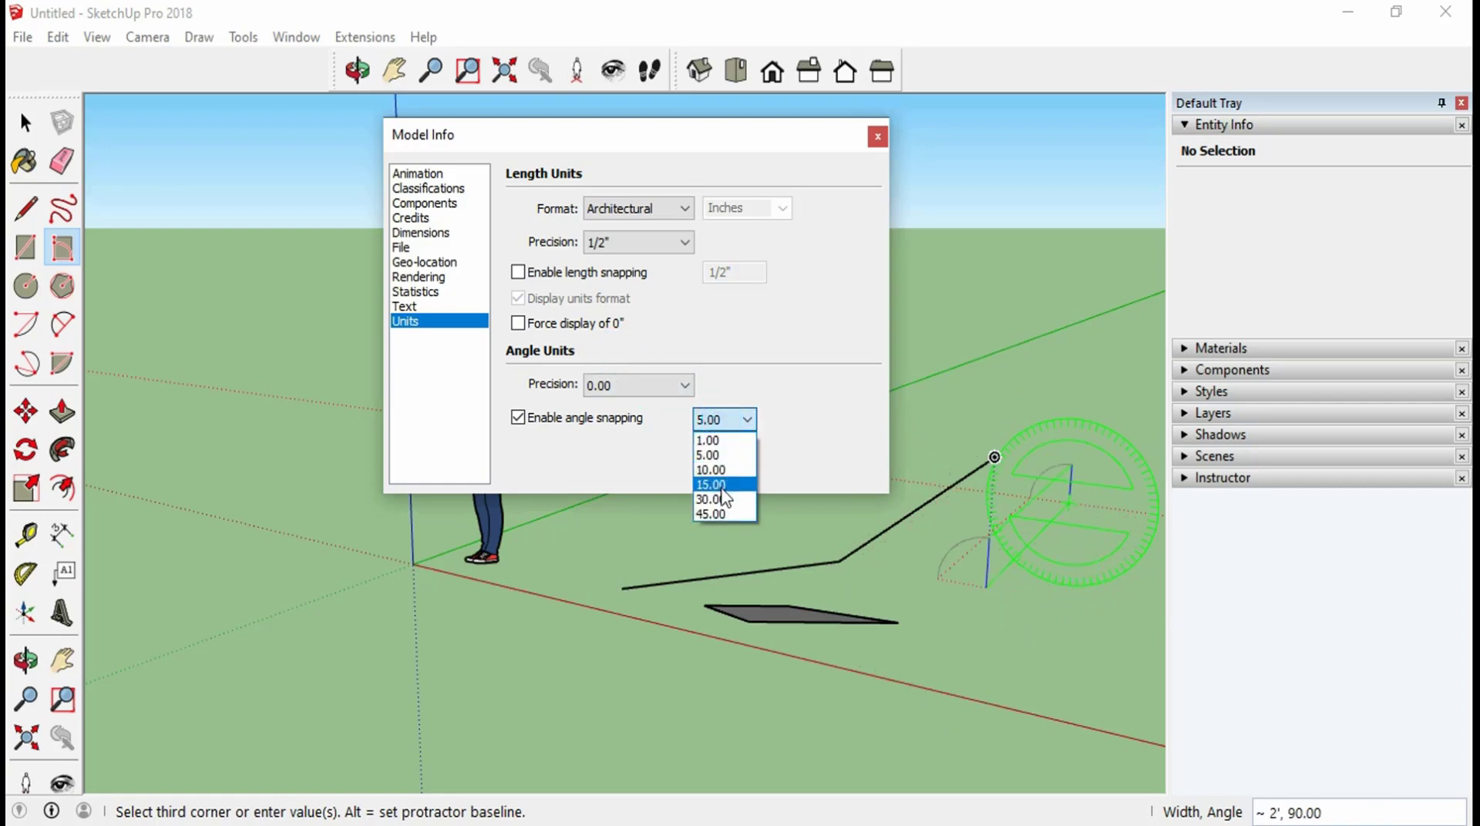
{"action": "left_click", "coordinate": [796, 403]}
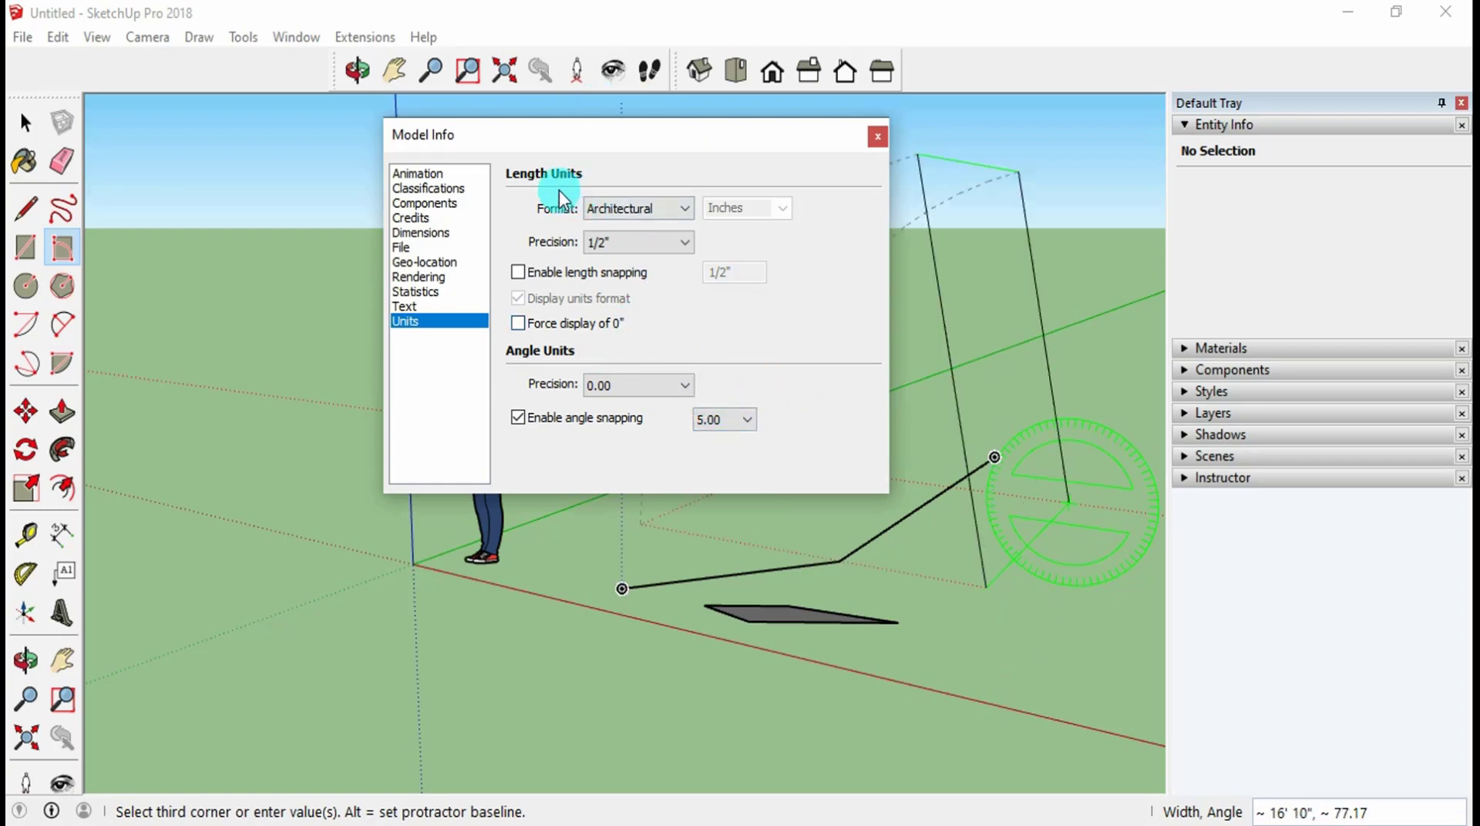
Close Model Info and discard the unfinished rotated rectangle, returning to the Select tool
{"action": "left_click", "coordinate": [878, 138]}
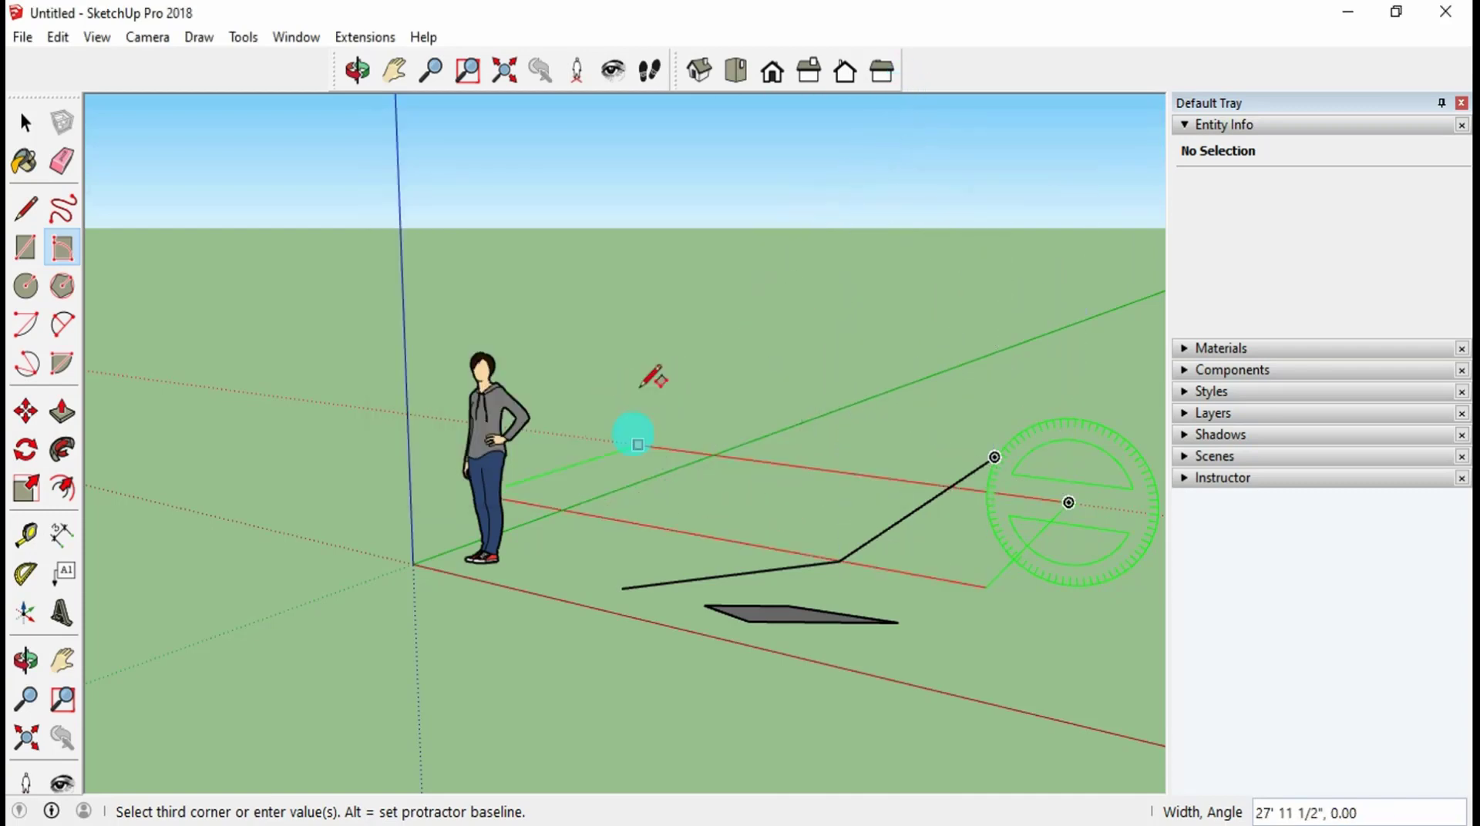
{"action": "key", "text": "Escape"}
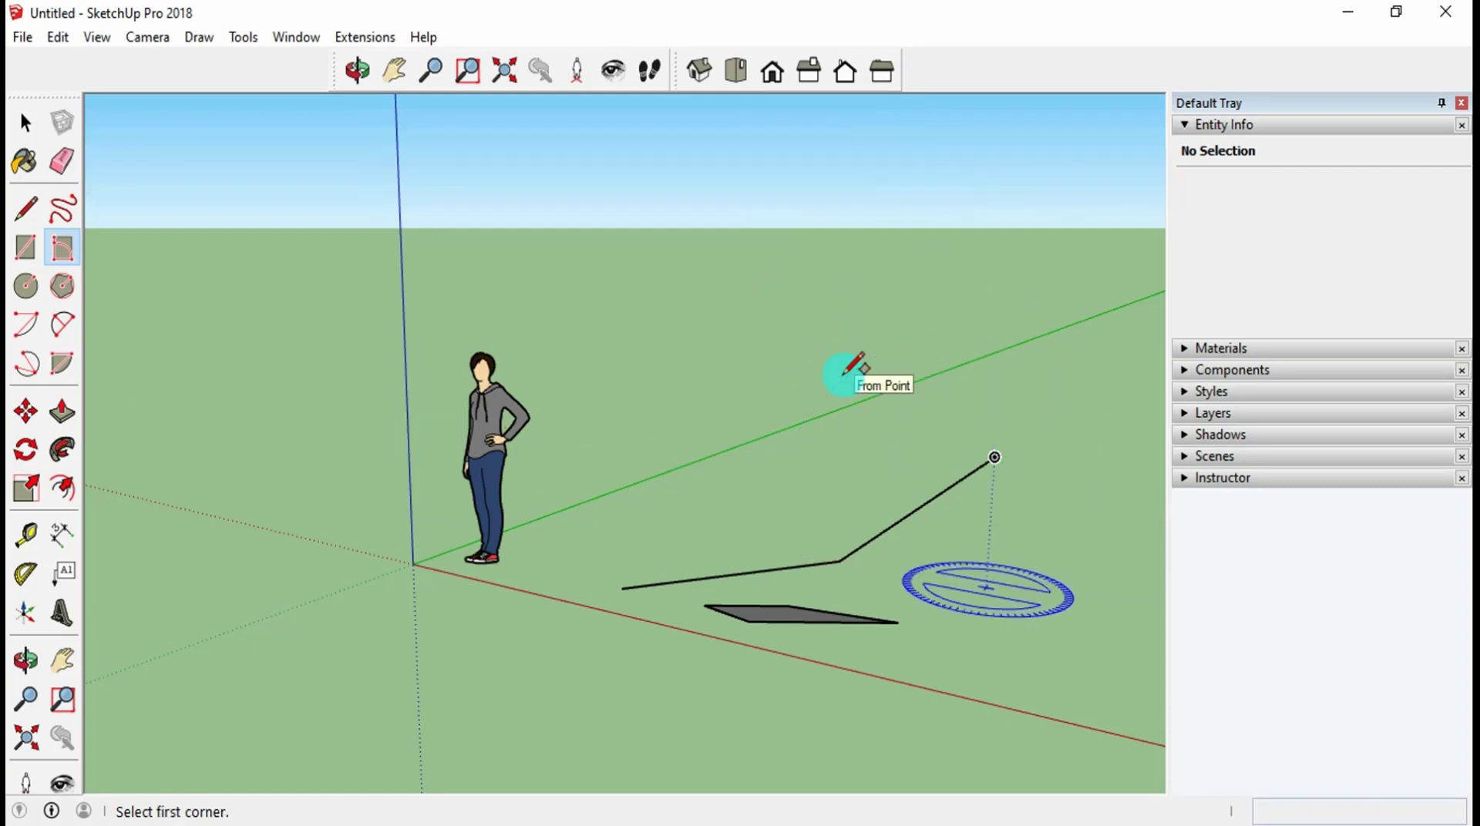
{"action": "key", "text": "space"}
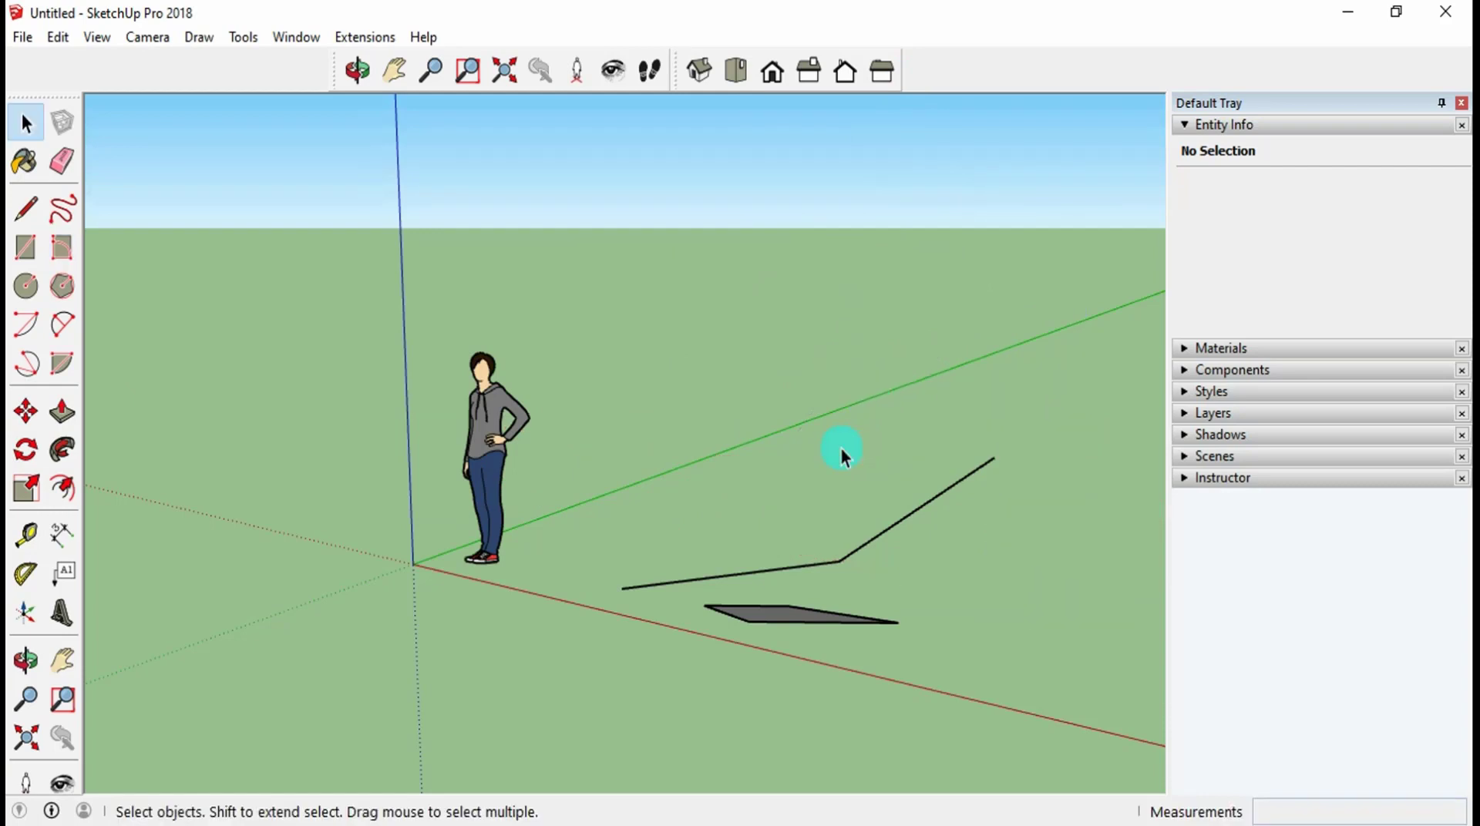